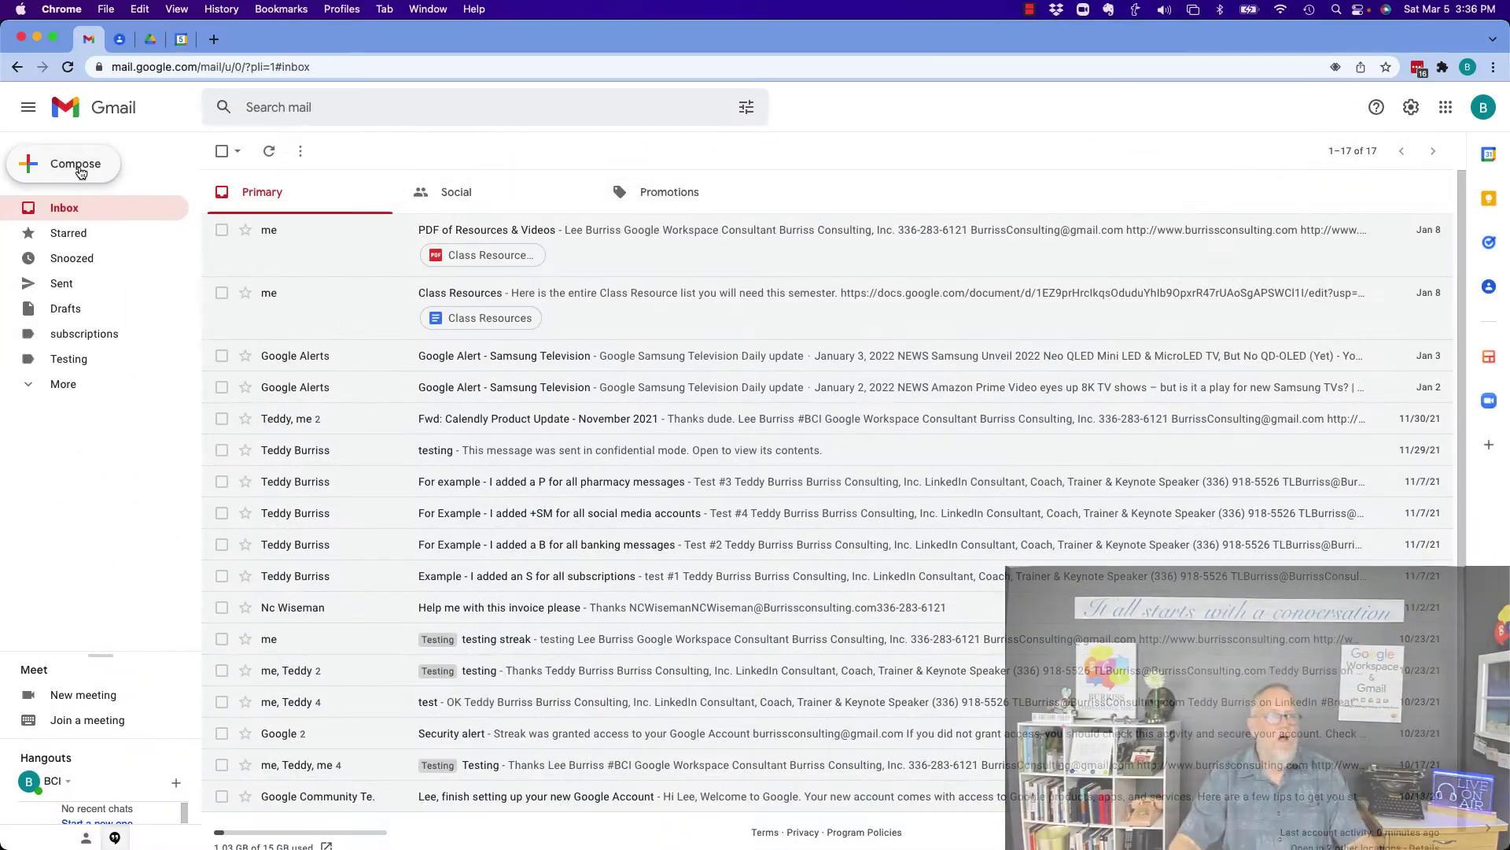
Address a full-size new message to four recipients one by one, then discard the draft.
click(79, 168)
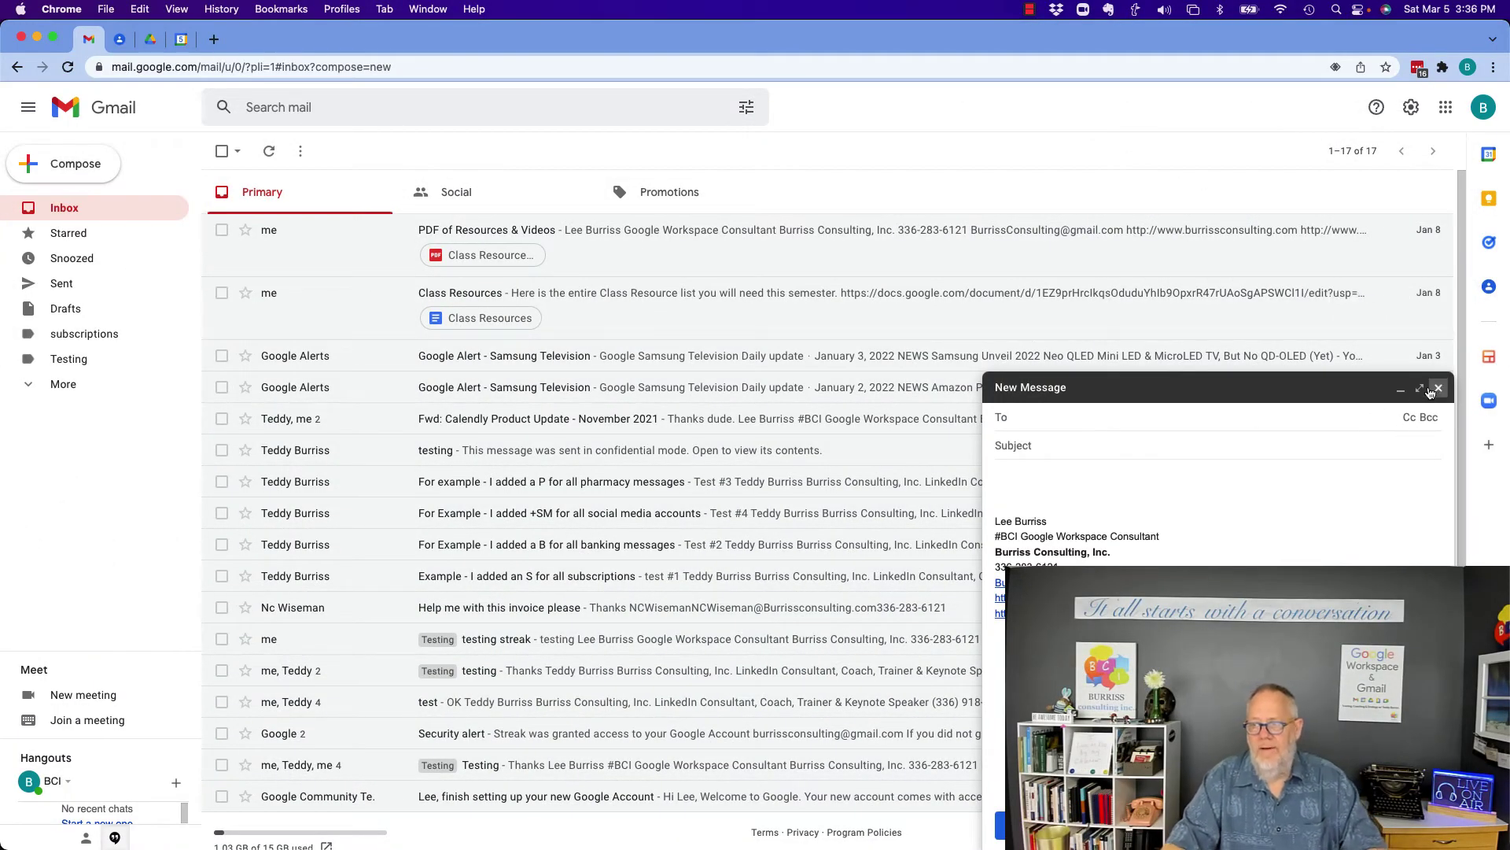
click(1420, 388)
click(162, 162)
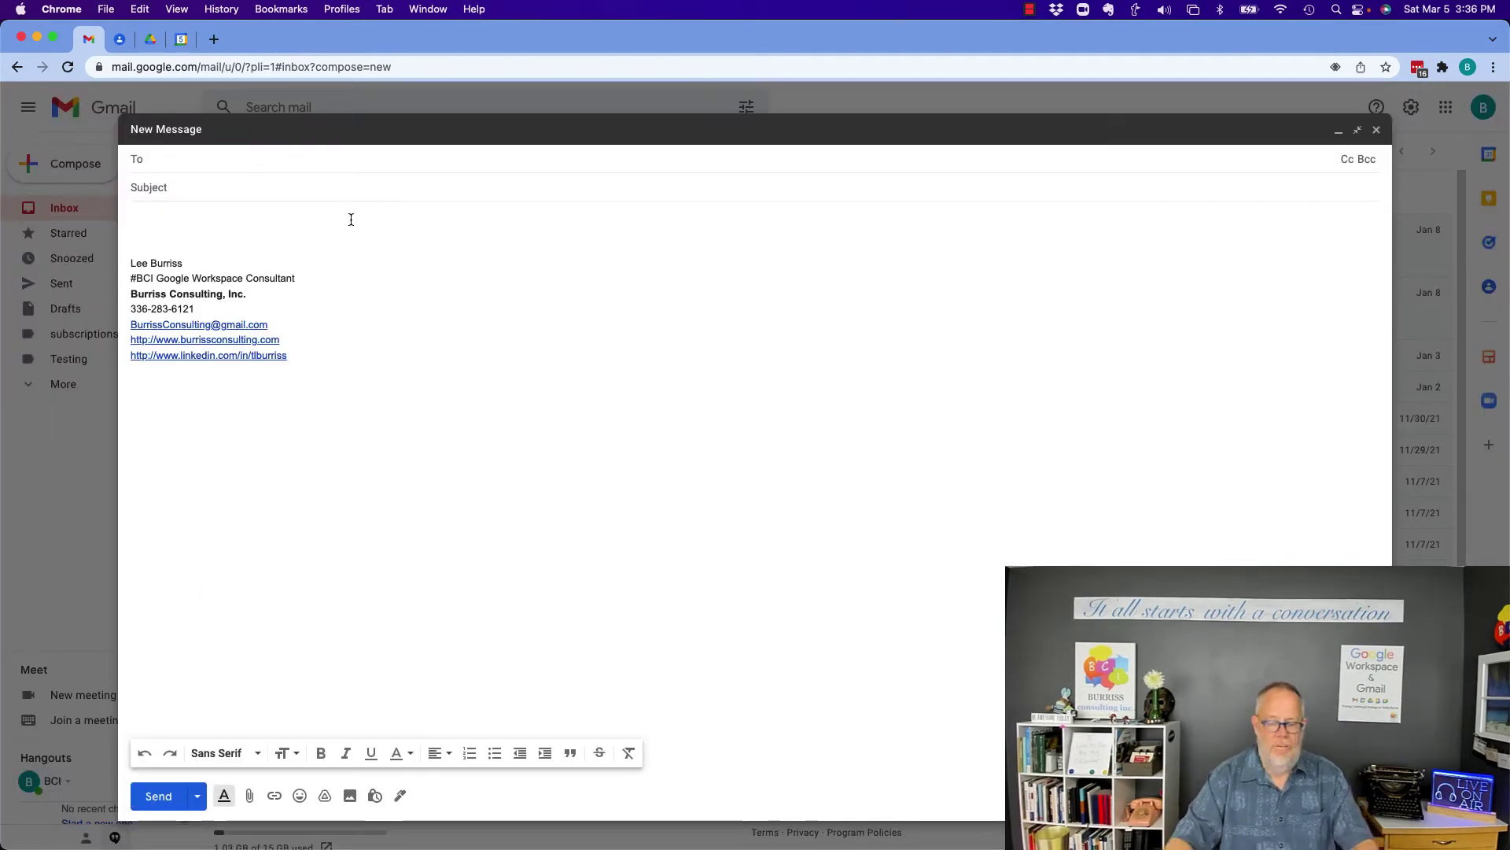
text(te)
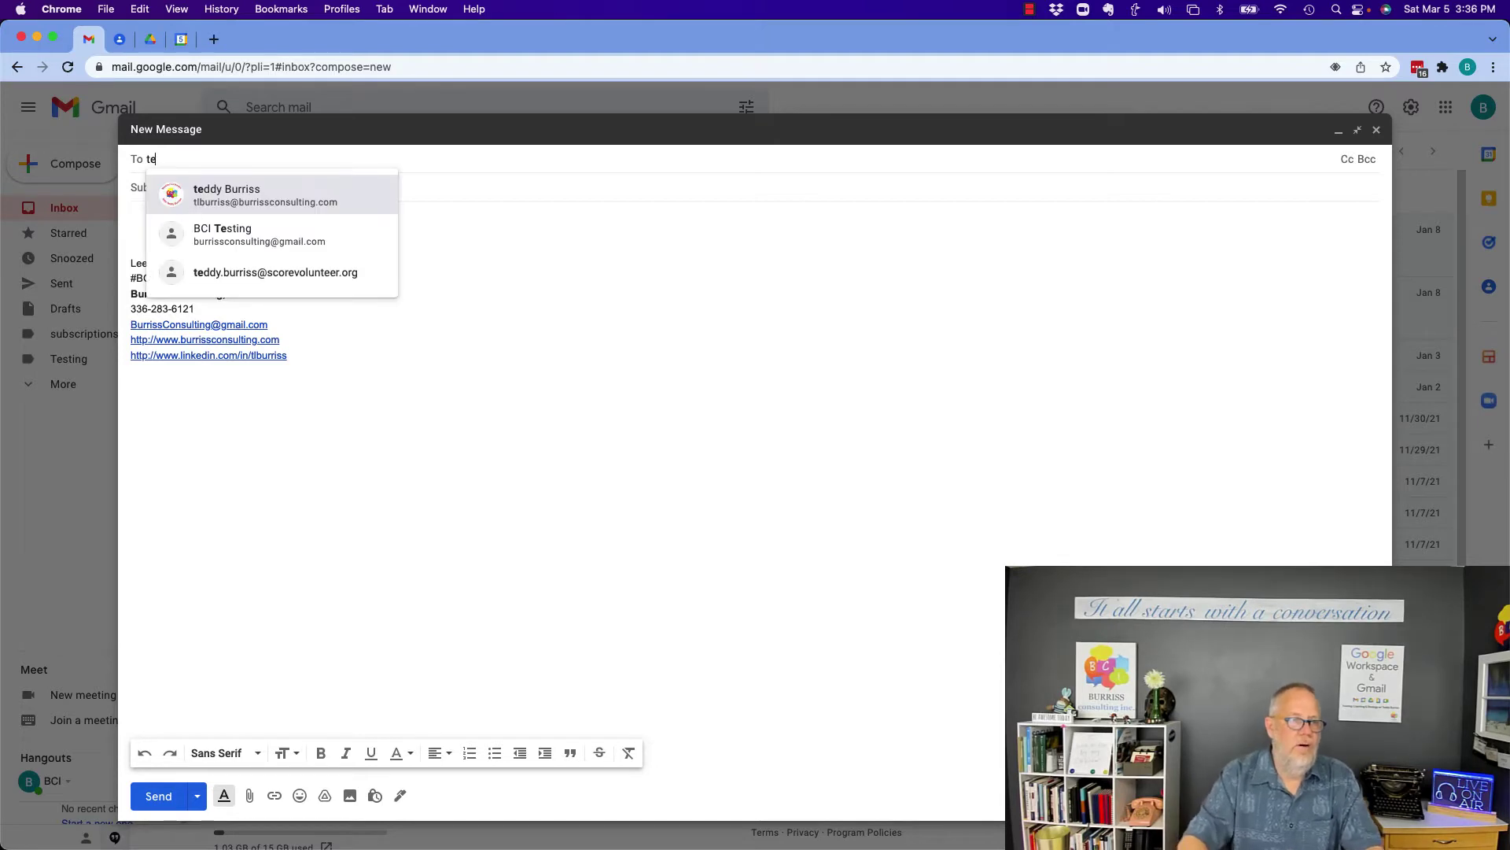
key(Return)
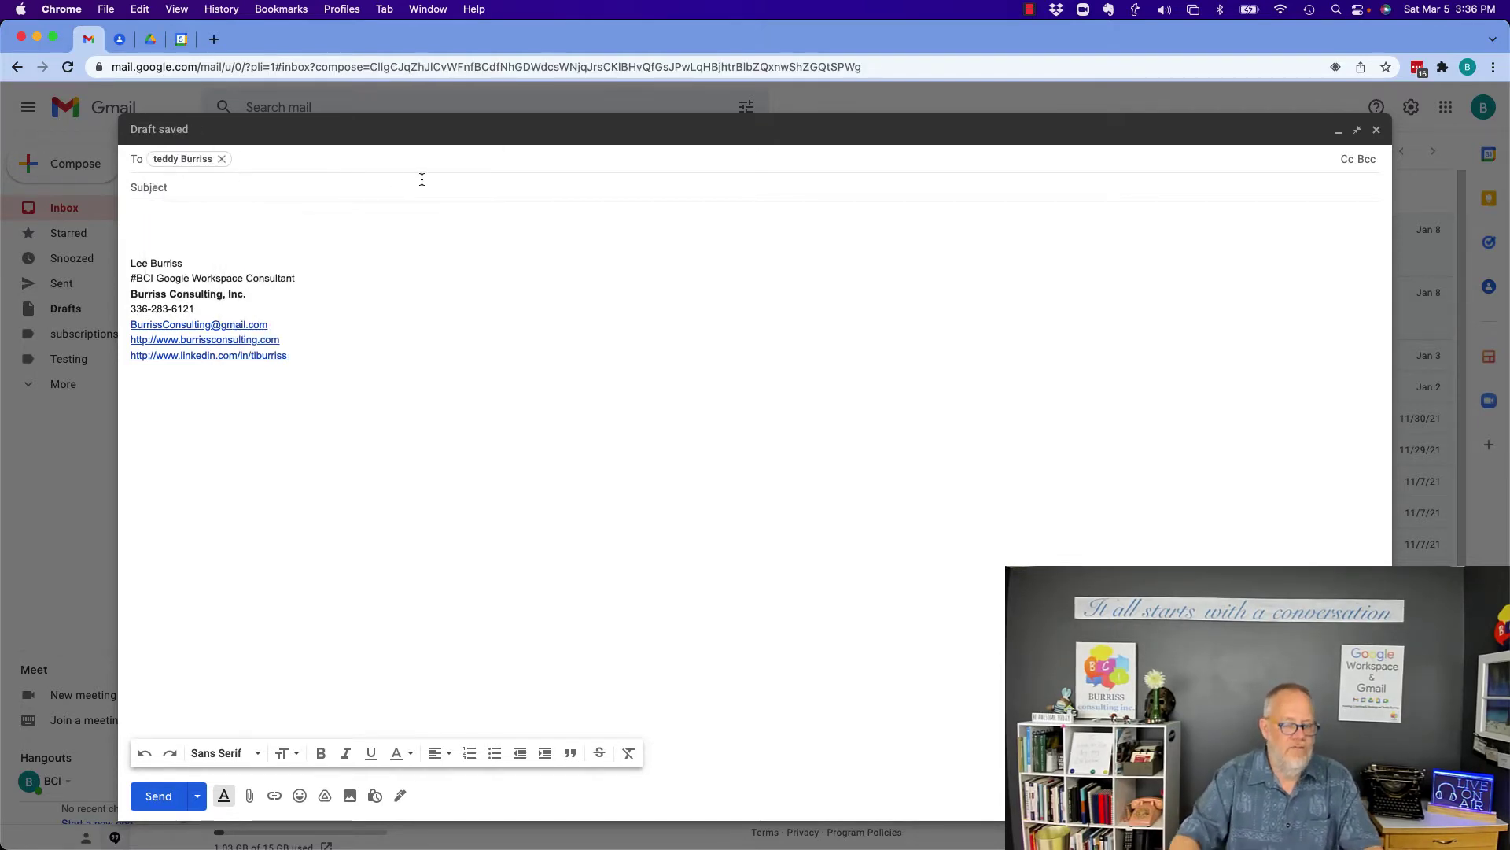
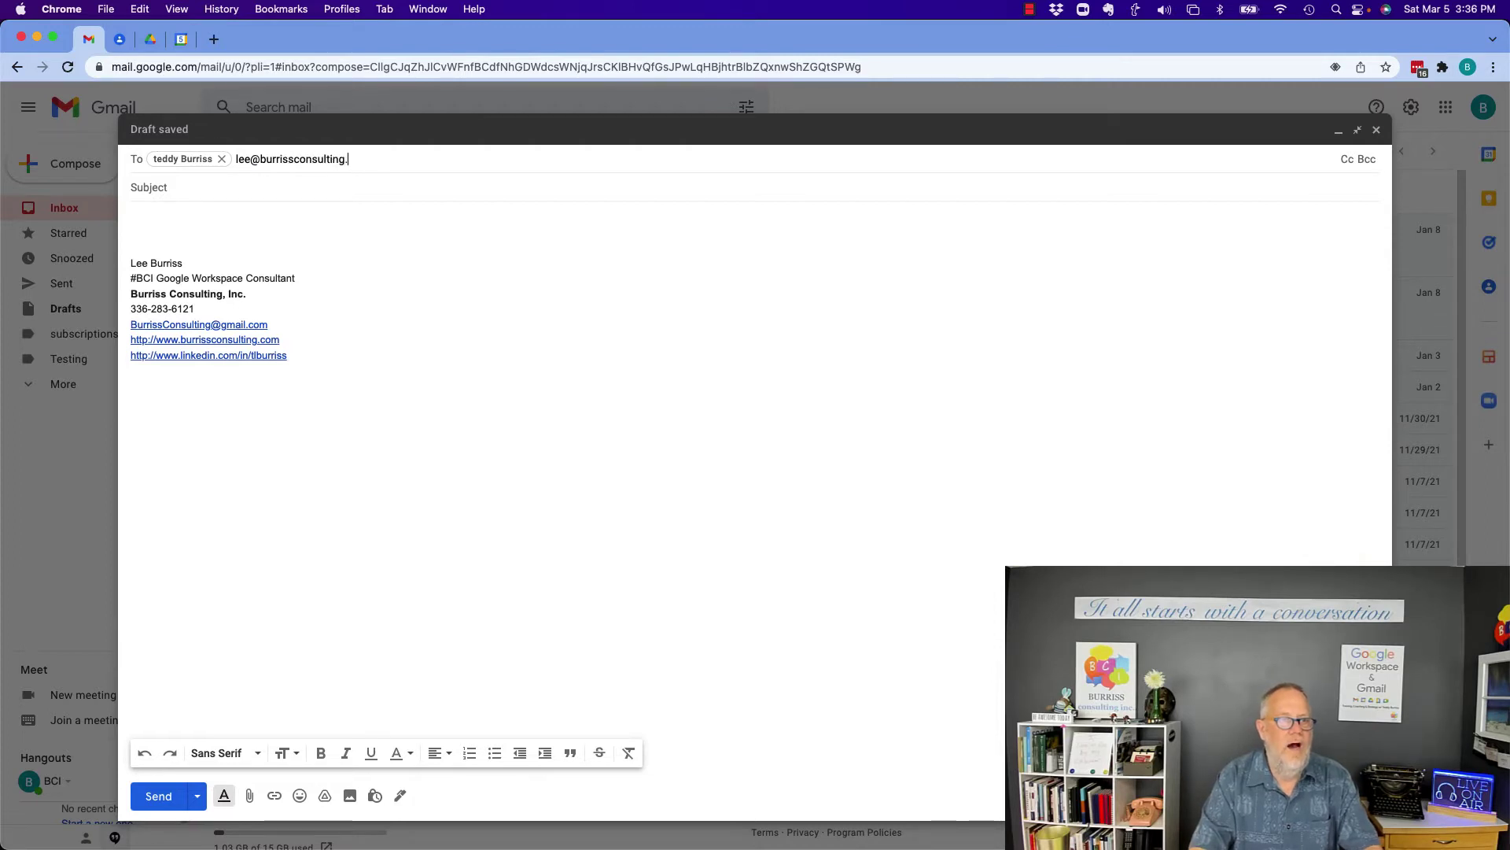
key(Return)
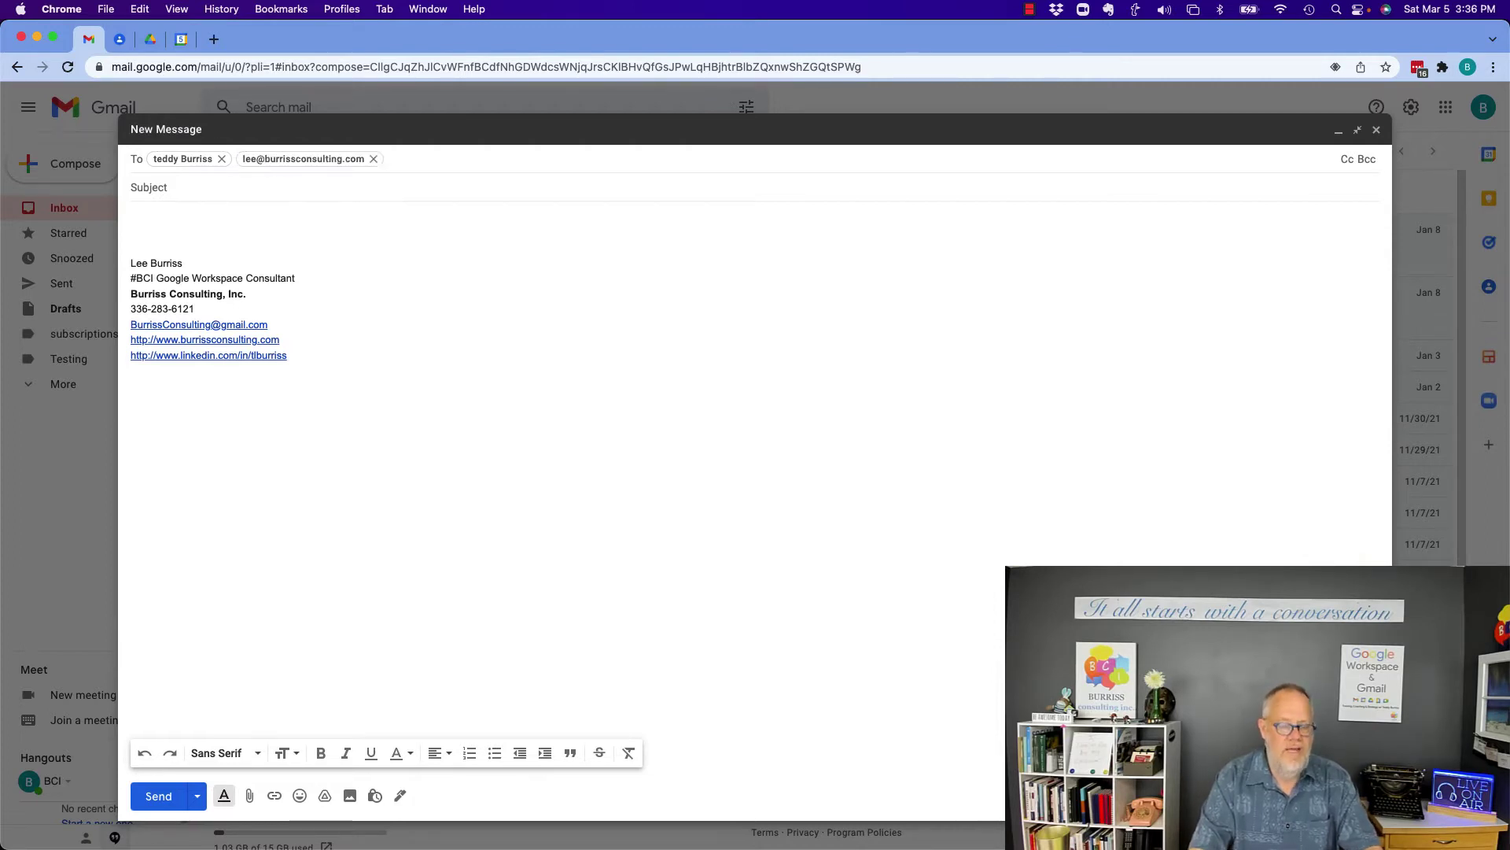
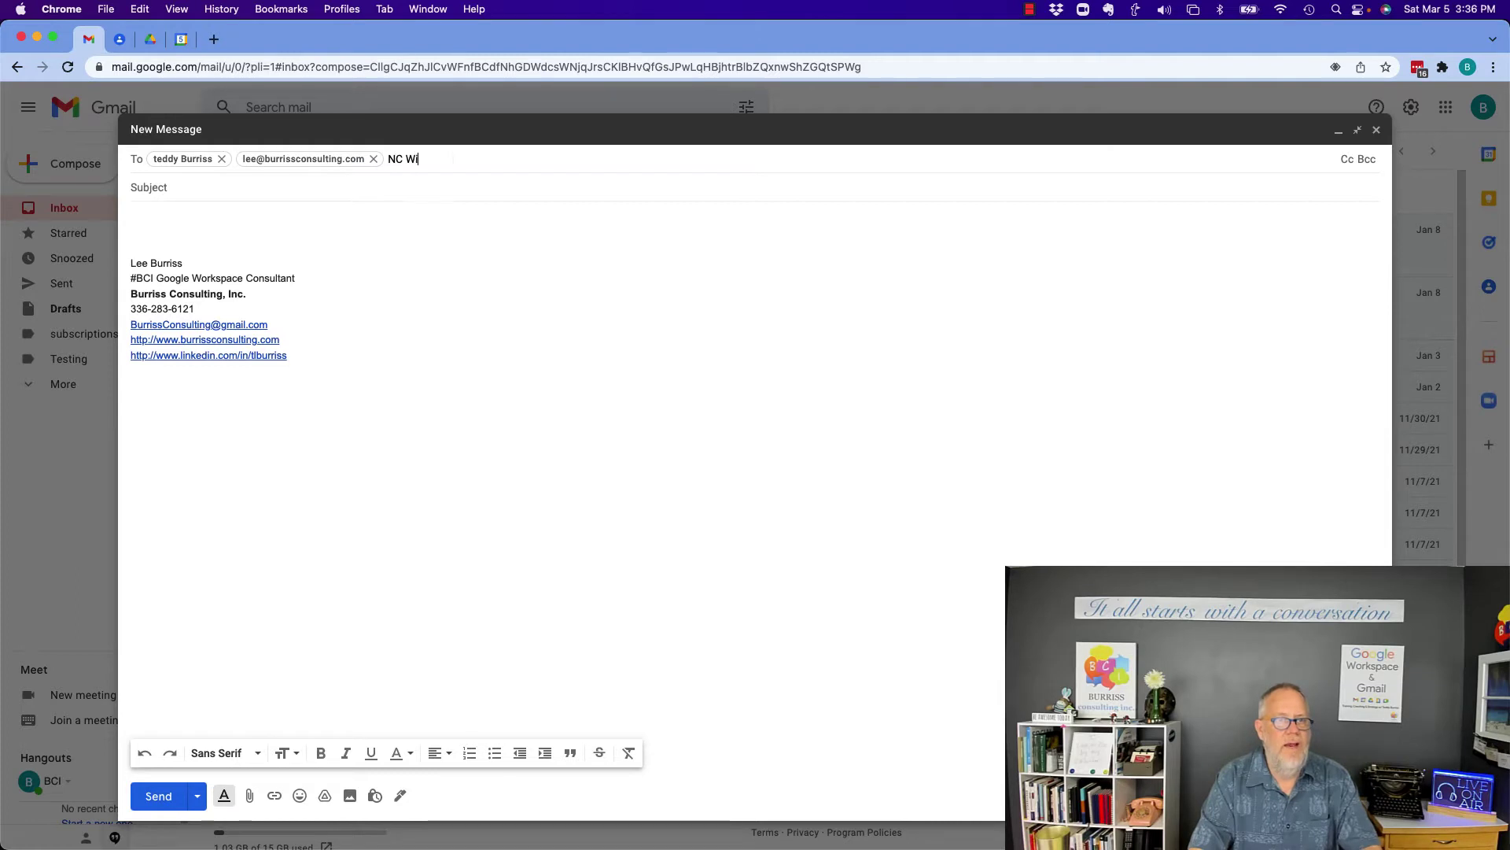
key(Return)
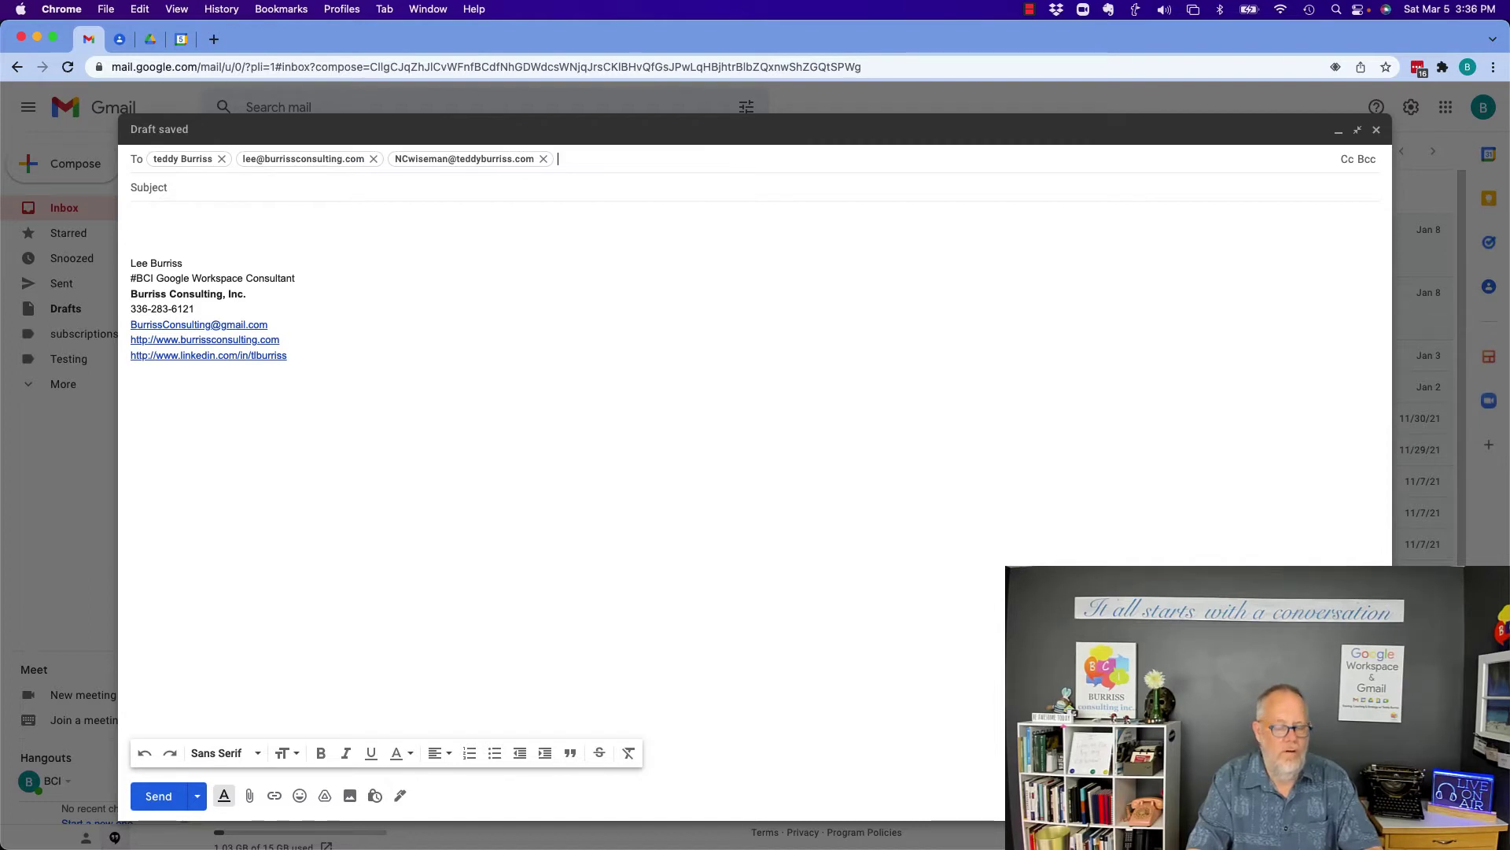
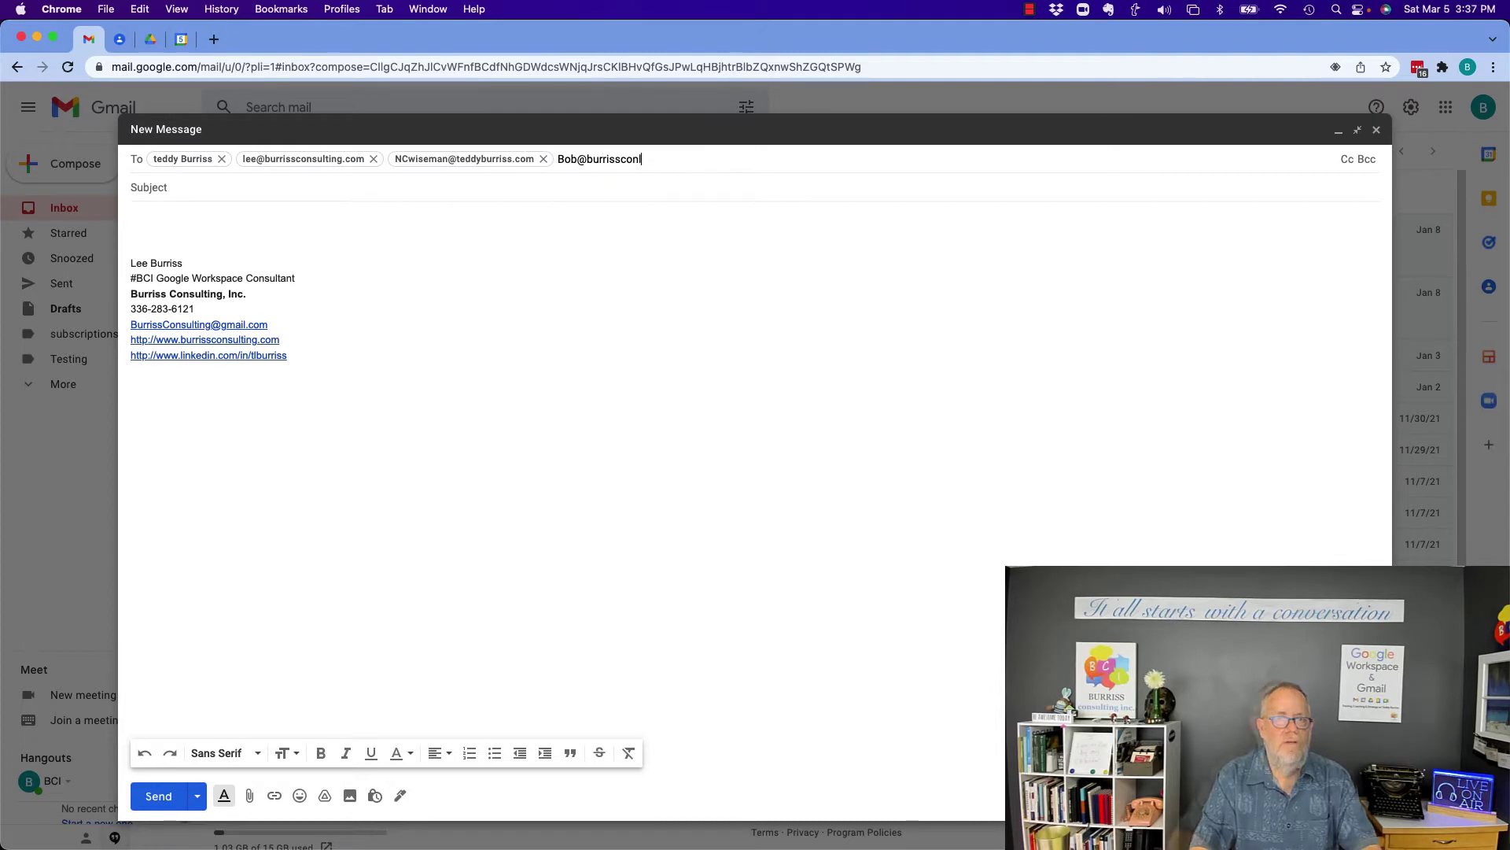
key(Return)
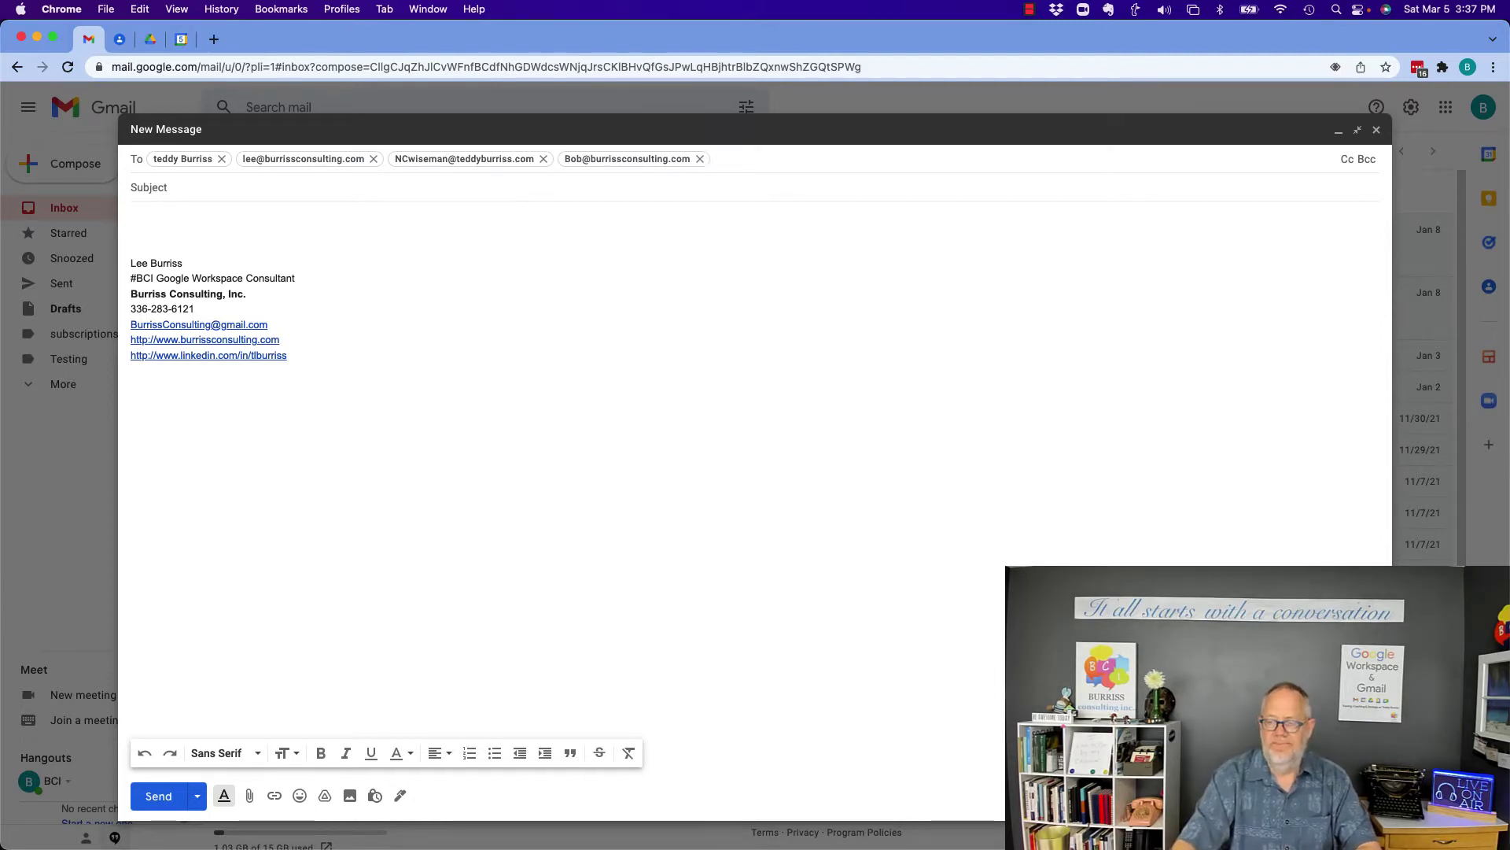
key(super+shift+d)
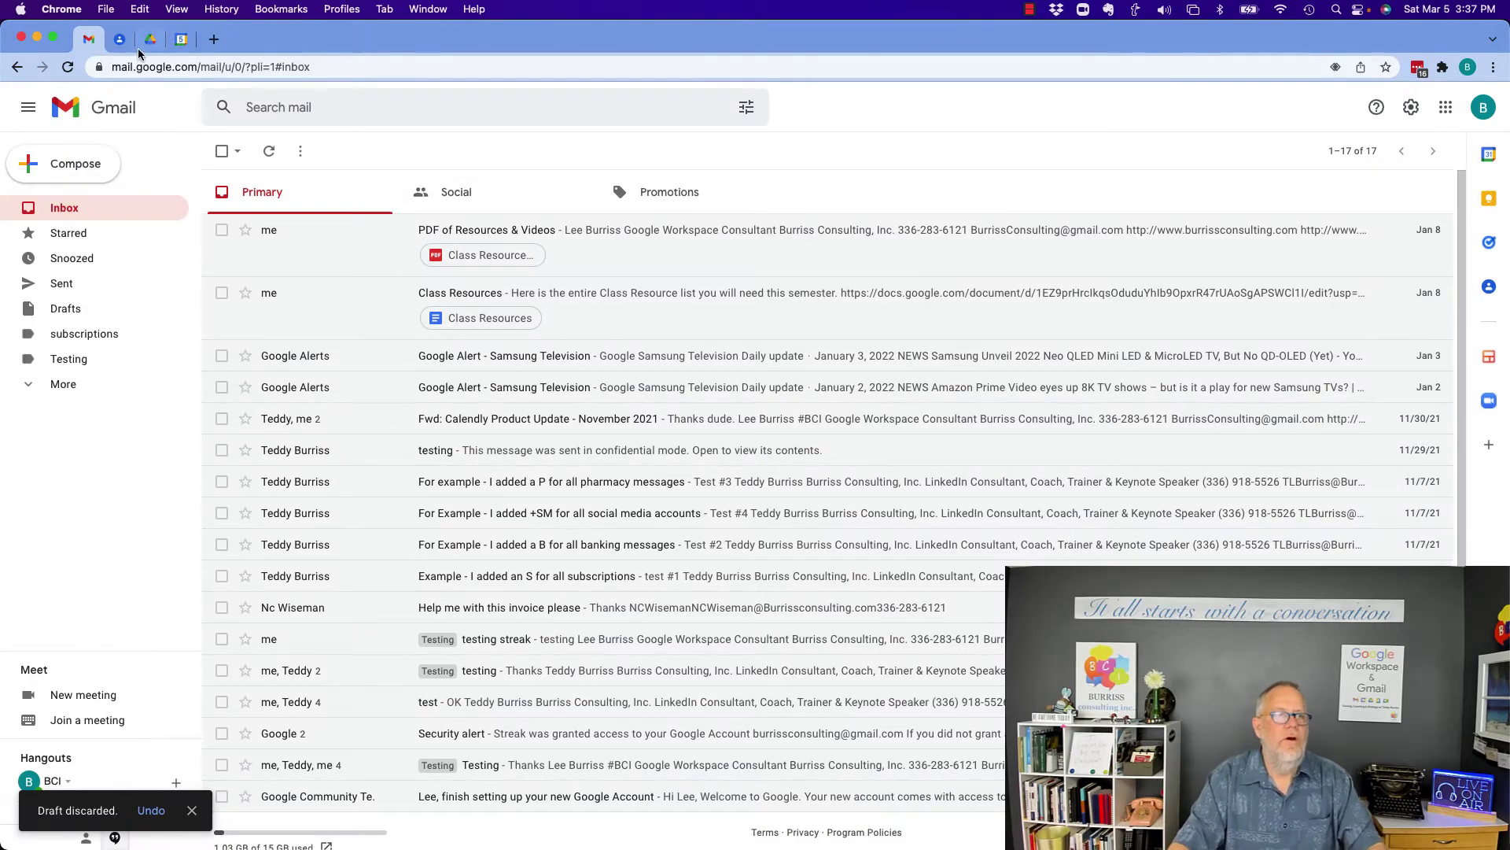
In Google Contacts, create and save a label named 'Weekly Message Group'.
click(122, 39)
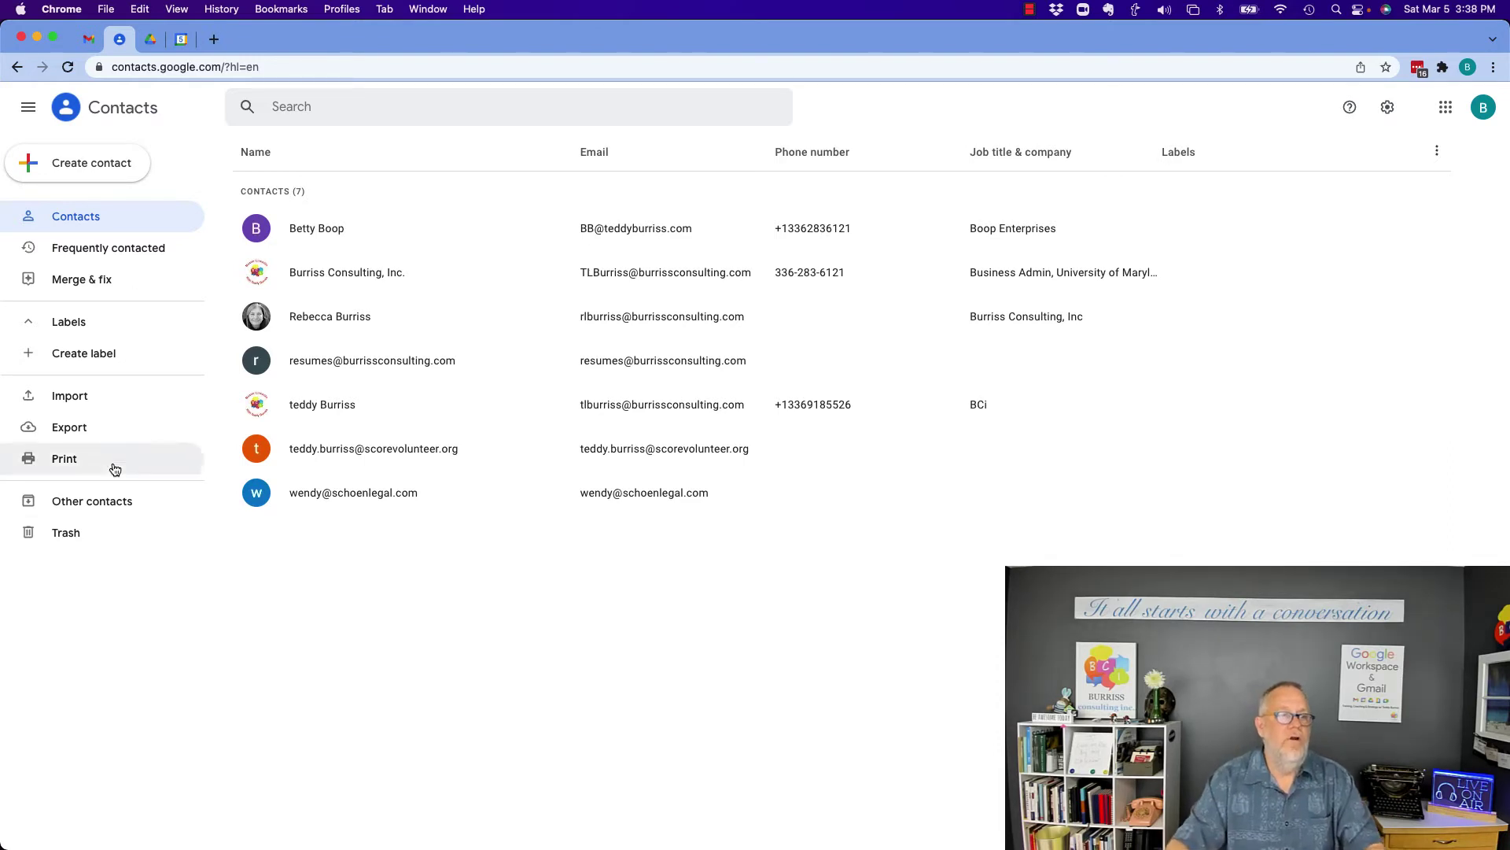
click(84, 356)
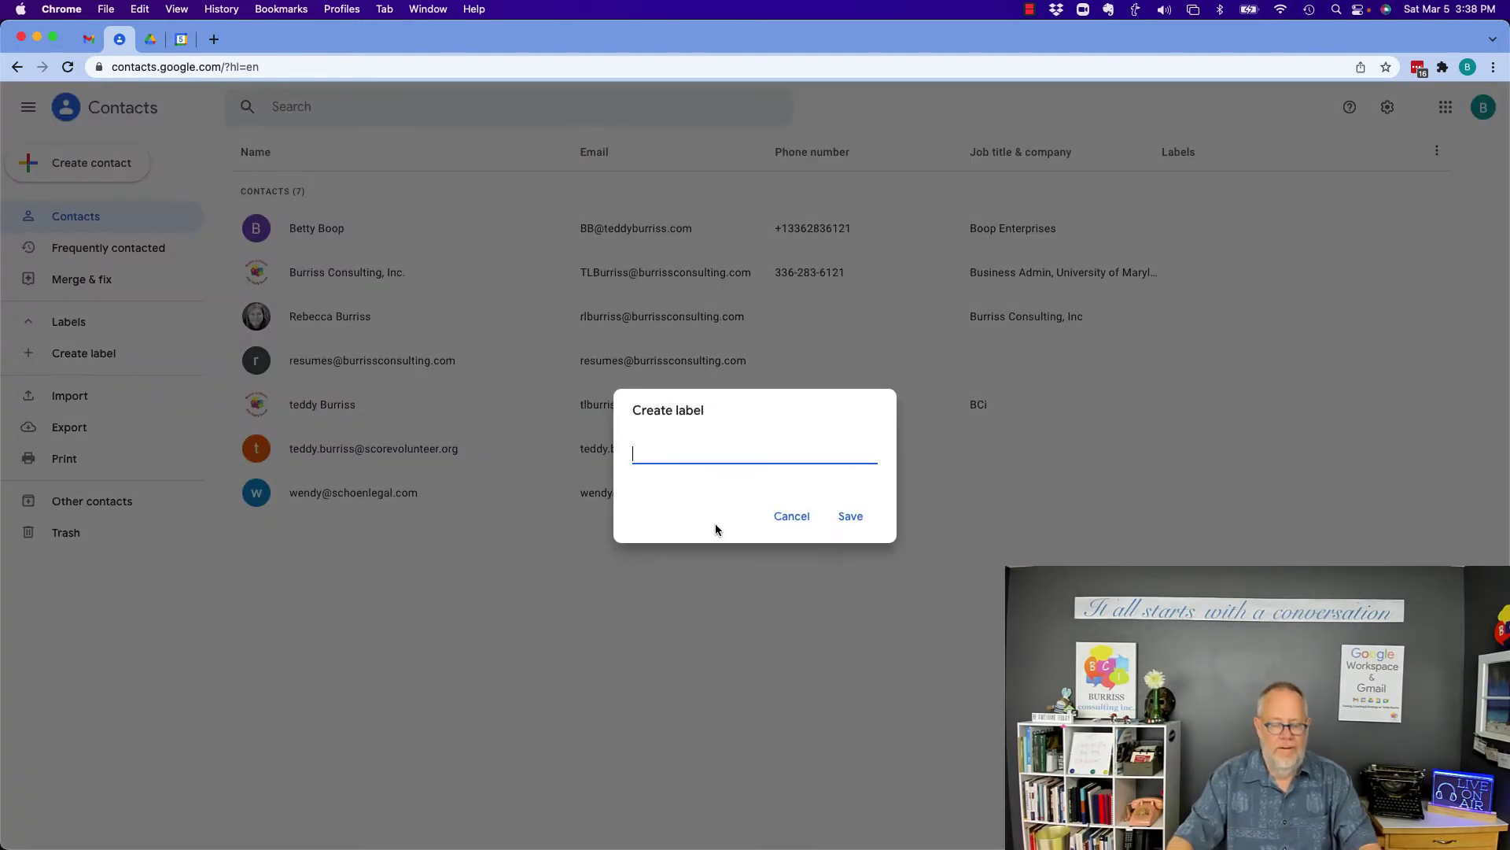
text(Weekly Me)
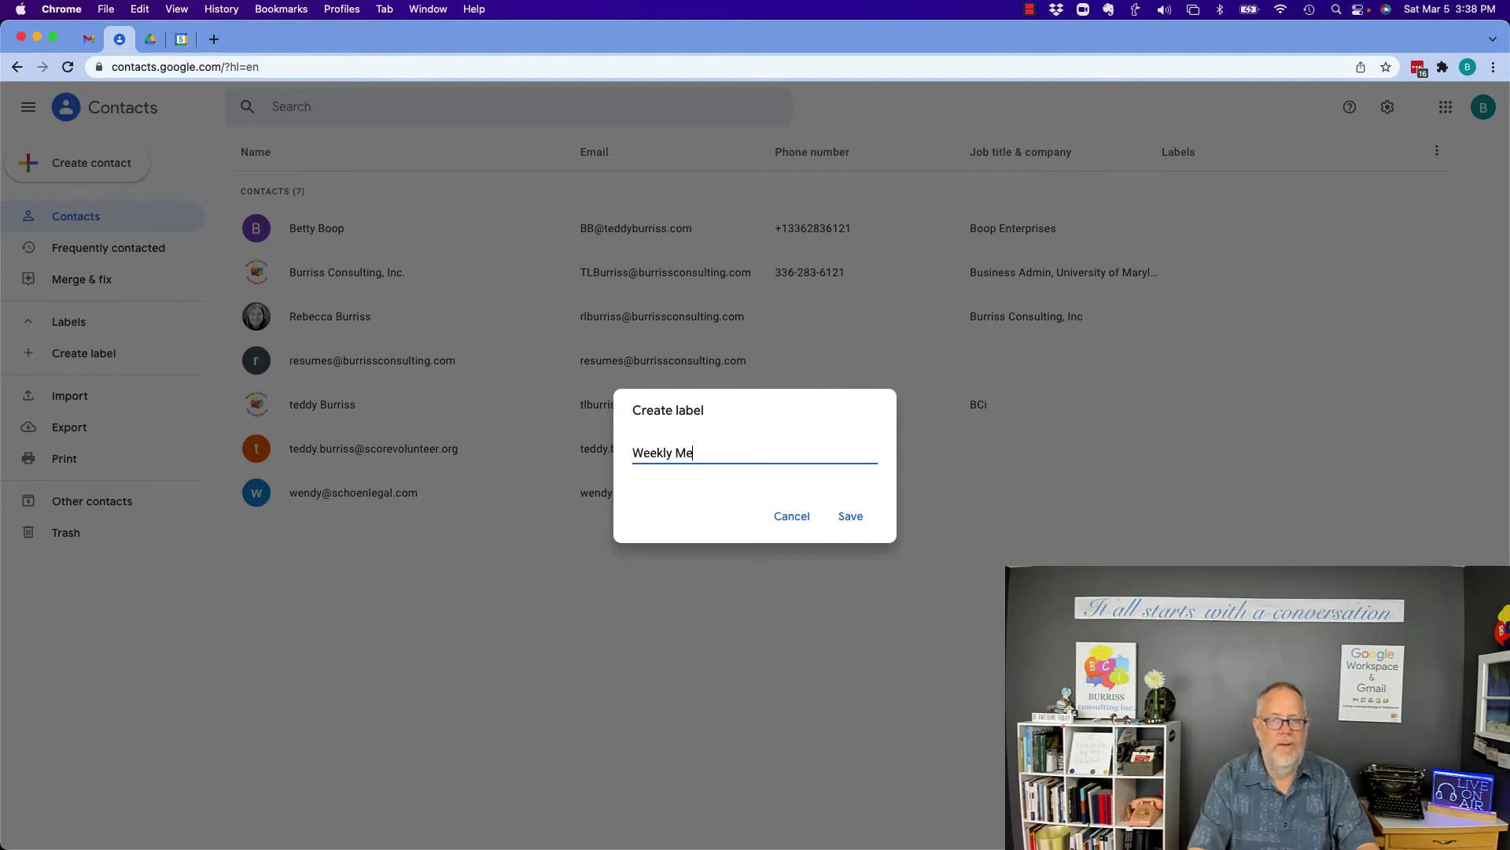
text(ssage Group)
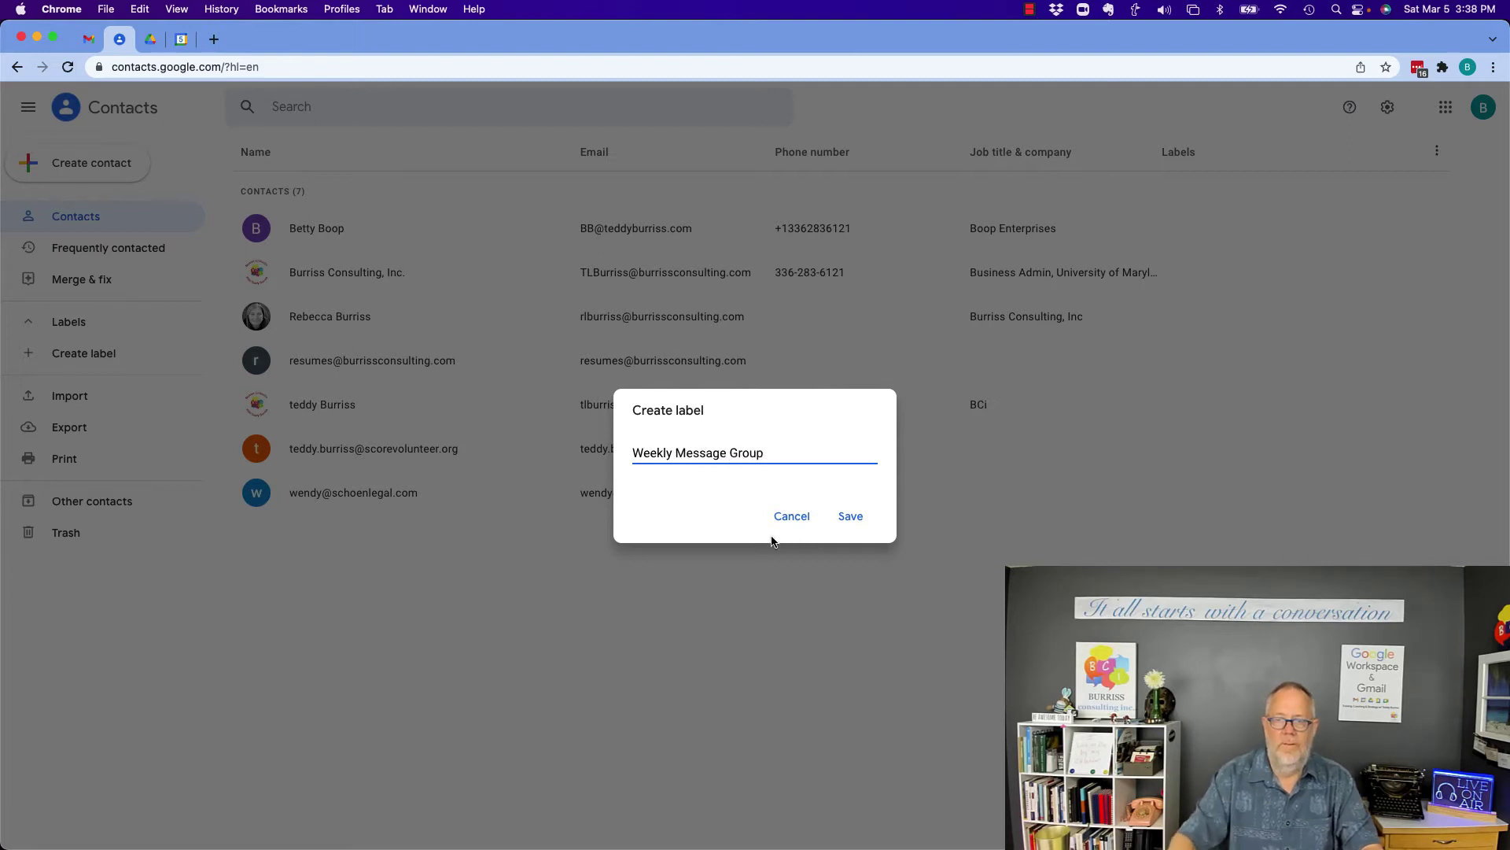
click(851, 516)
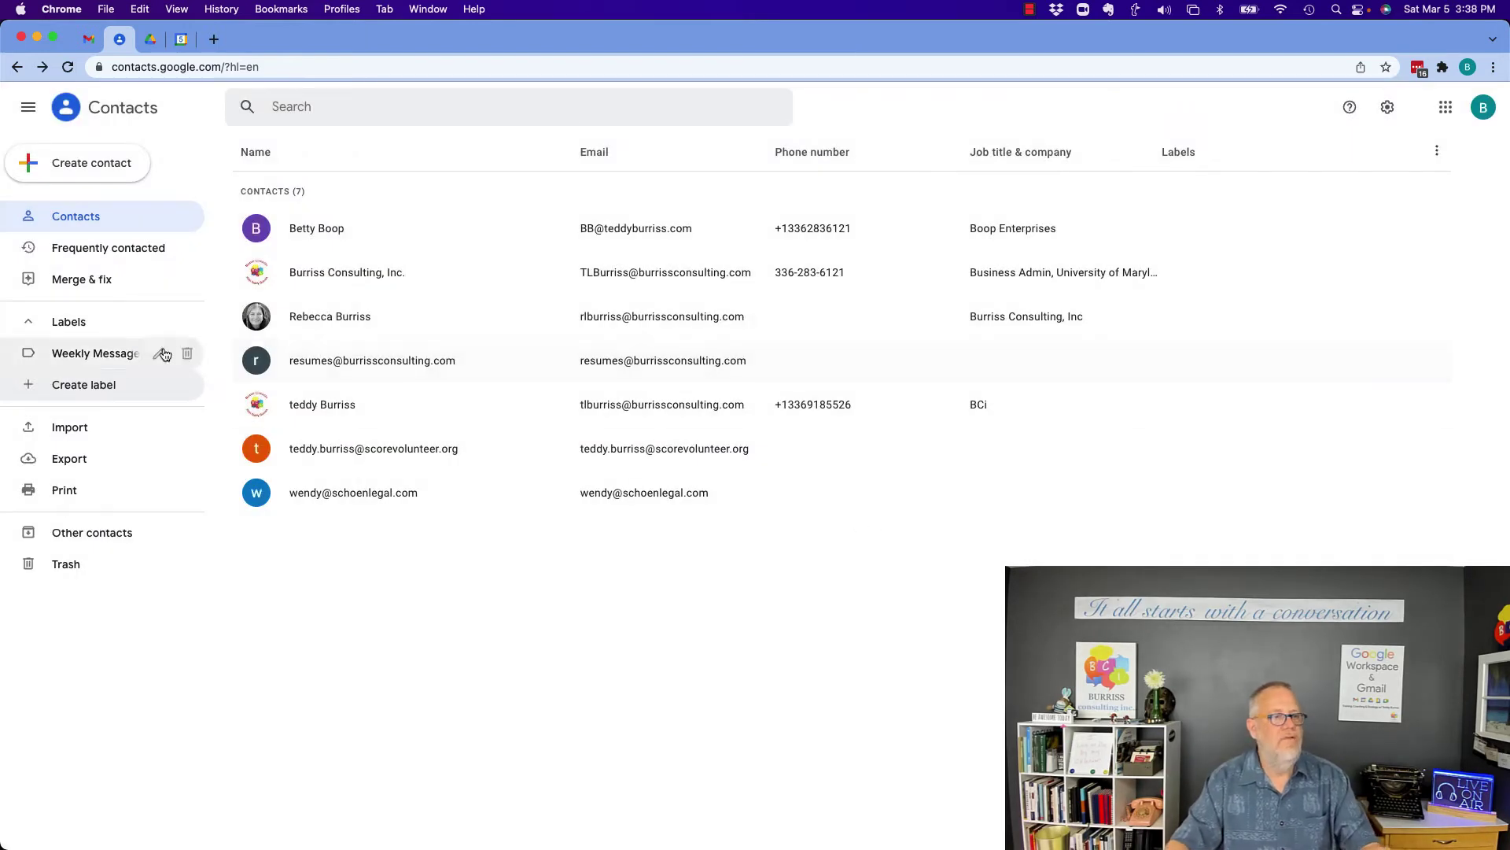
Select the first, second, third and sixth contacts and apply the Weekly Message Group label.
click(256, 229)
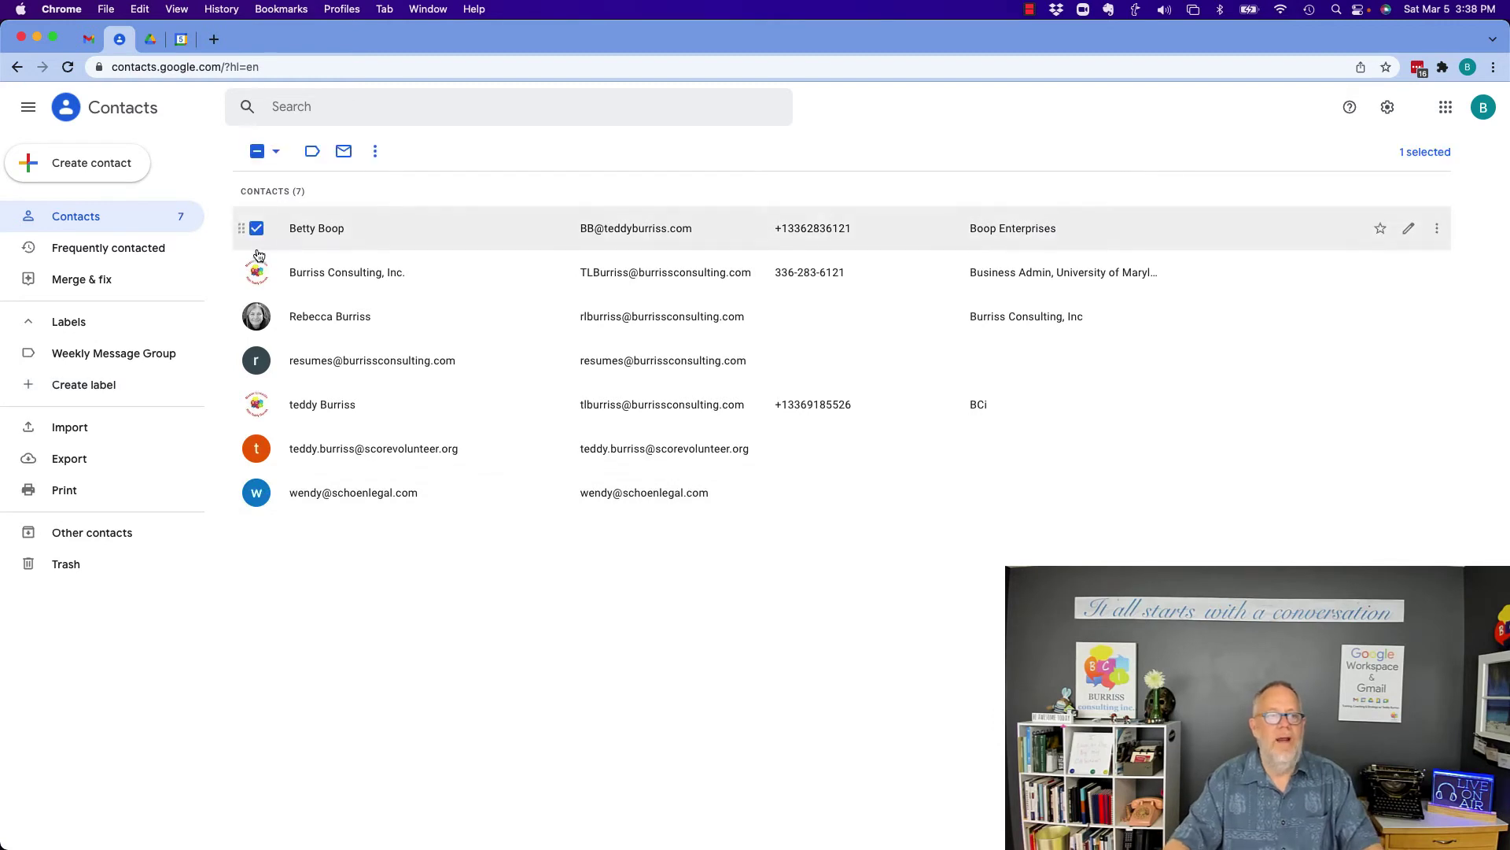
click(256, 272)
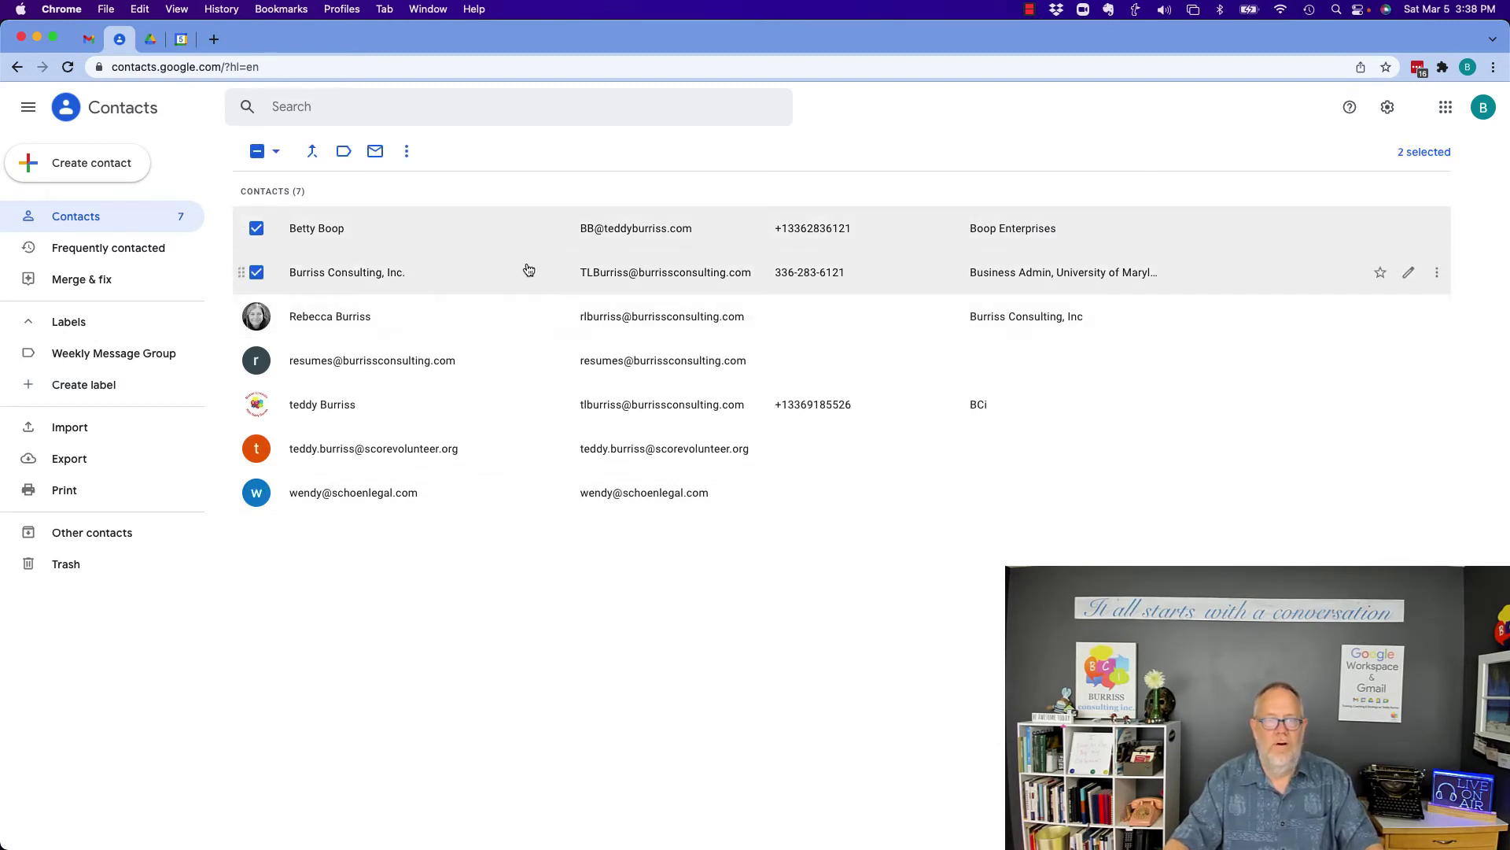
click(256, 315)
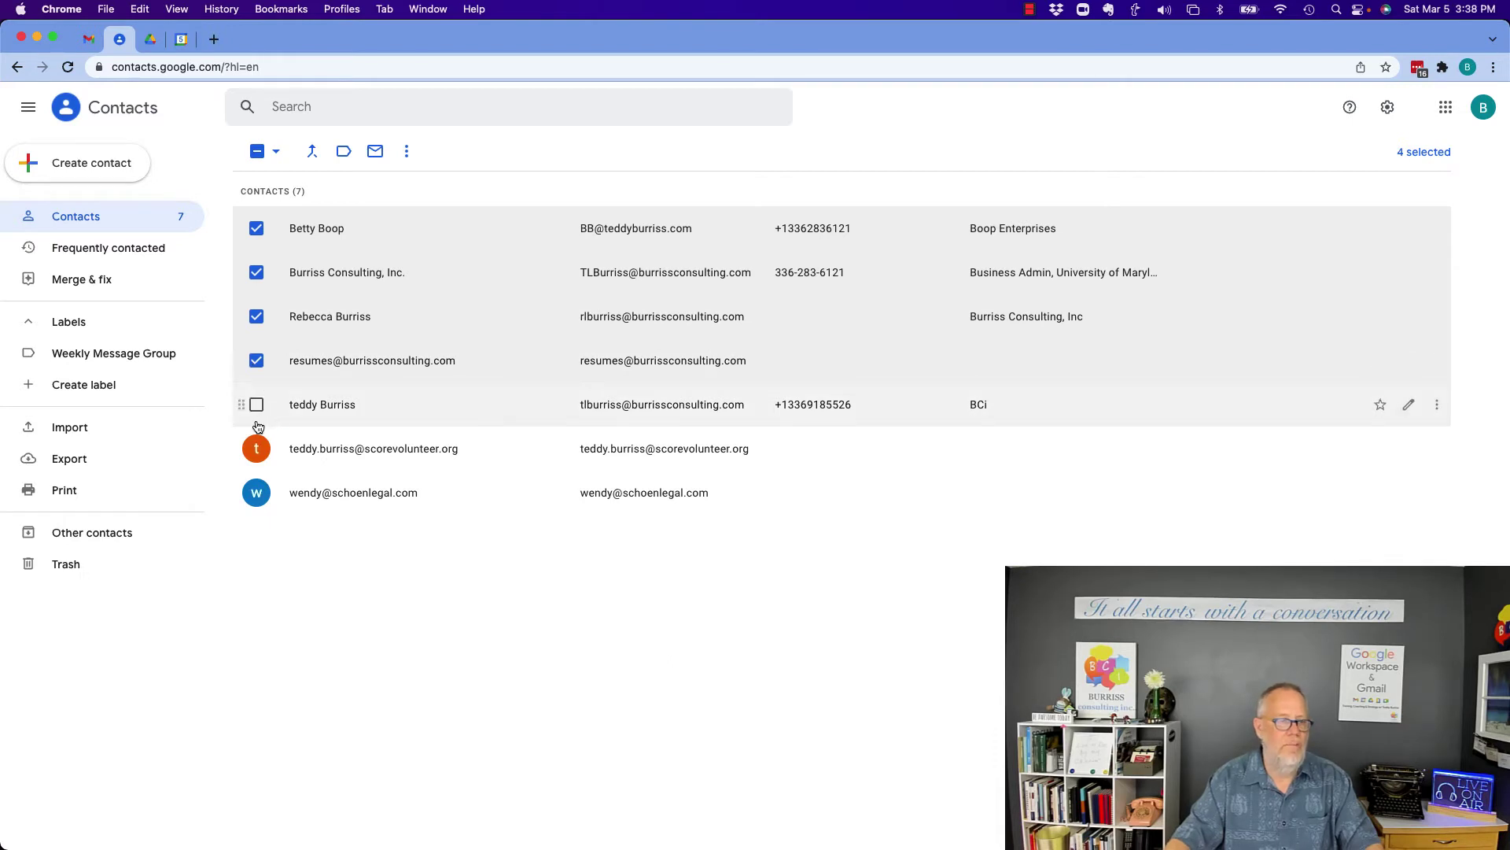
click(257, 450)
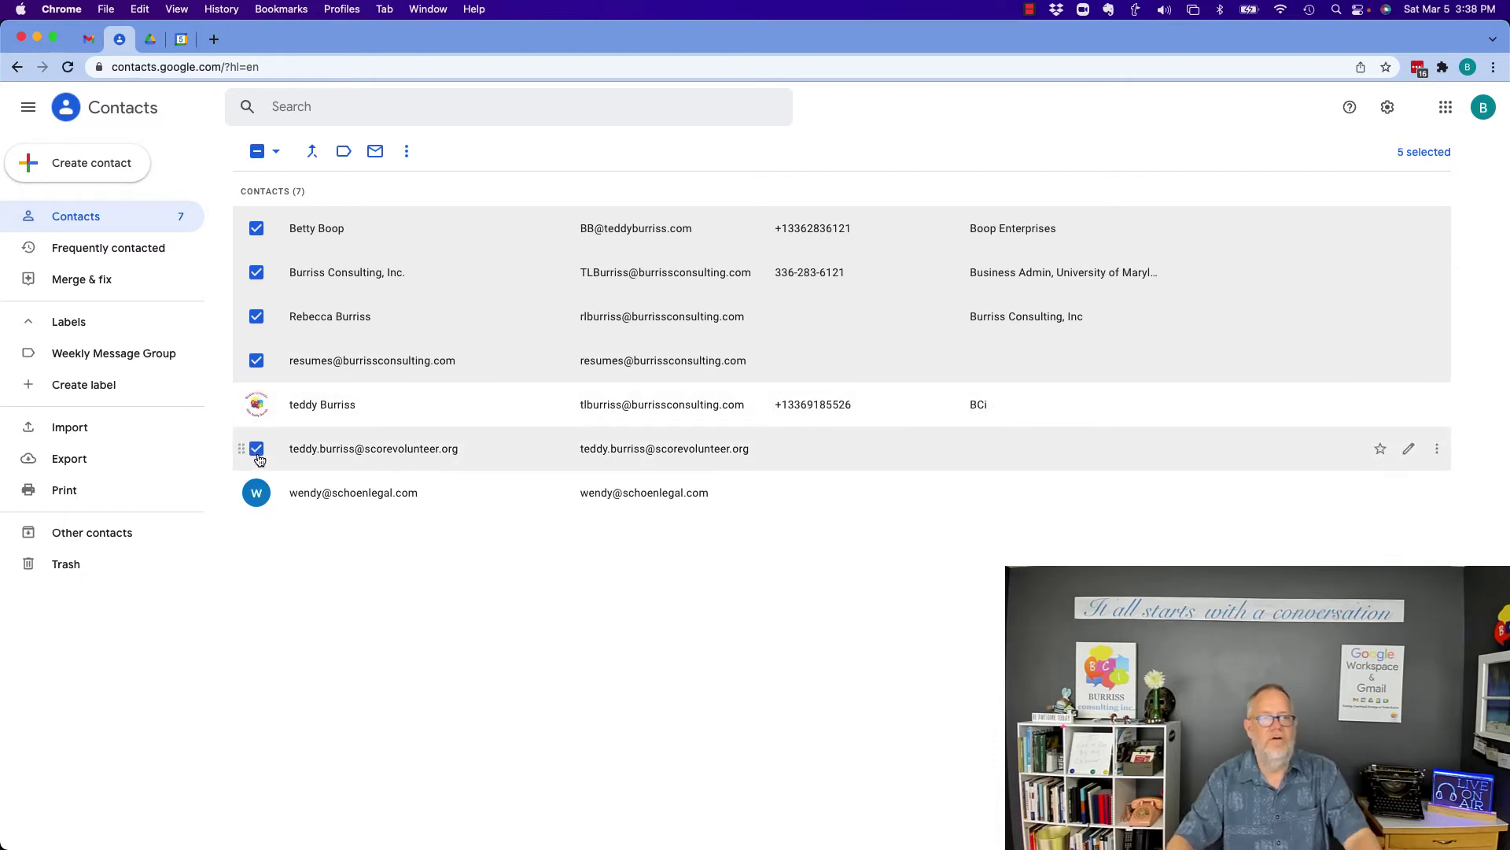
click(342, 155)
click(408, 209)
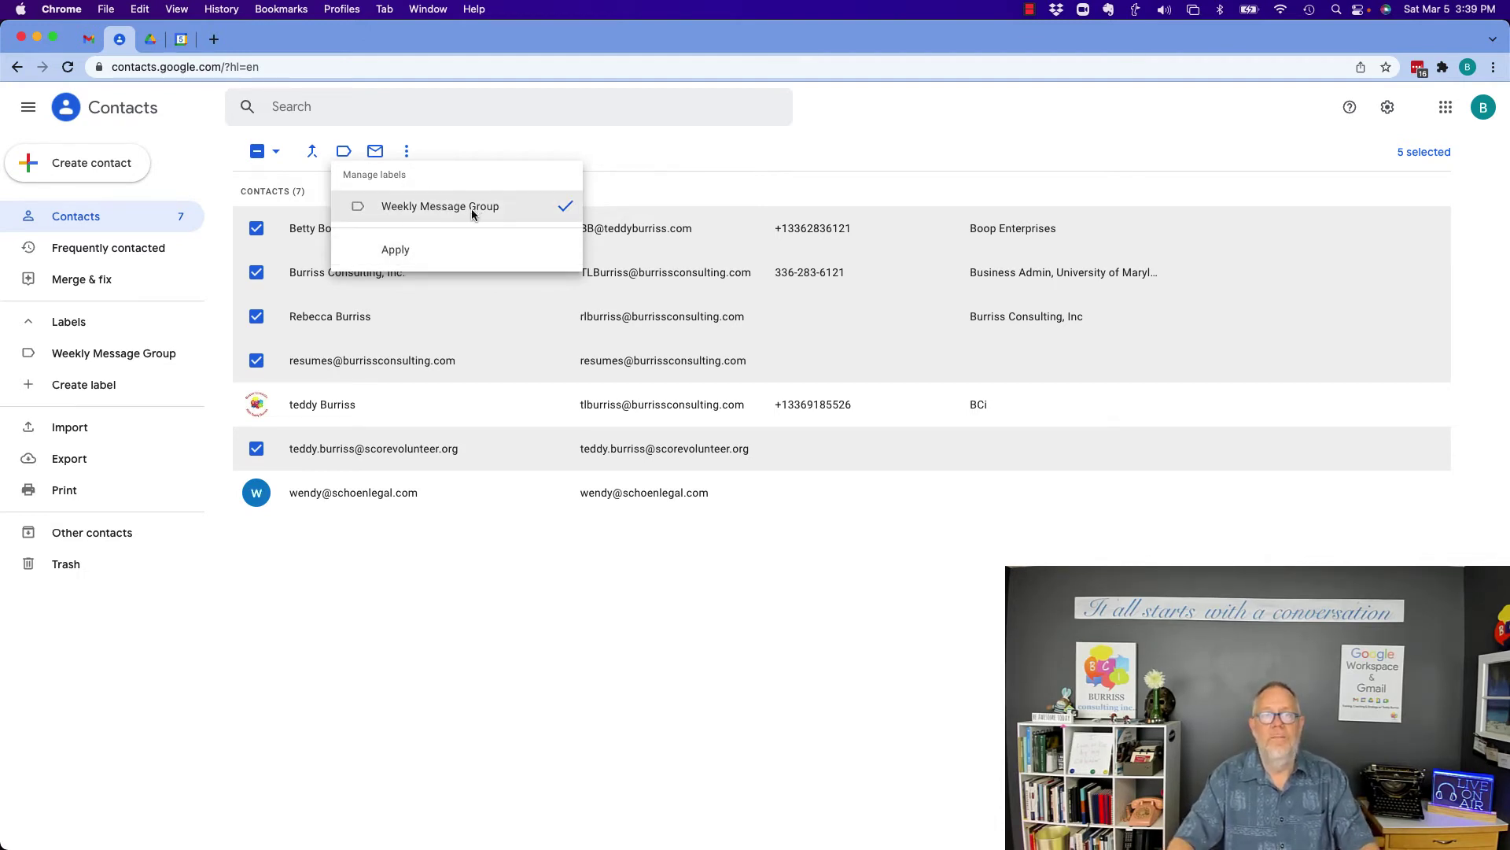
click(403, 252)
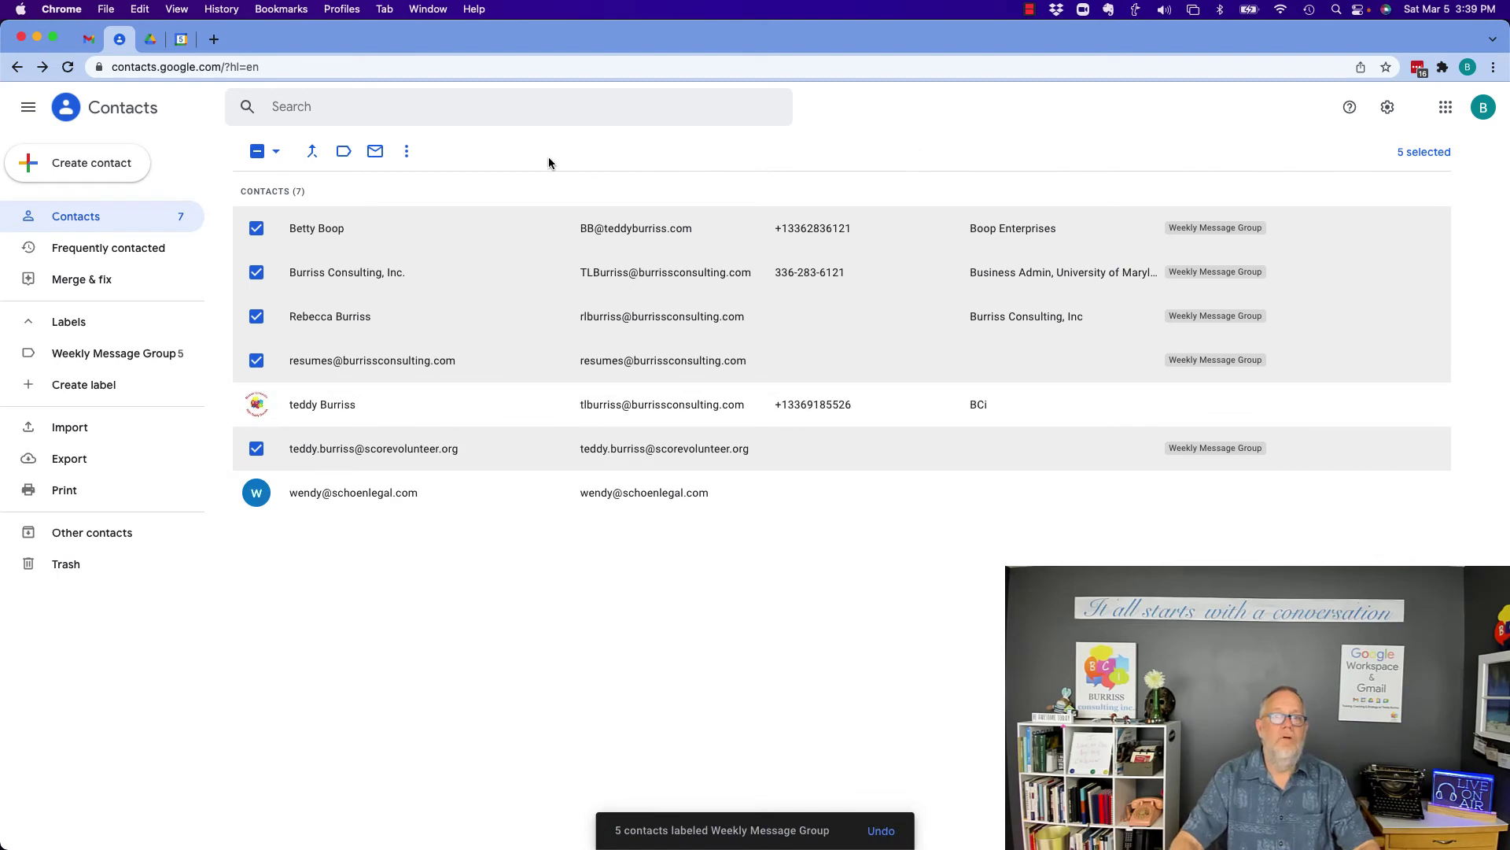
Return to Gmail, reload it, and start a full-size new message.
click(88, 38)
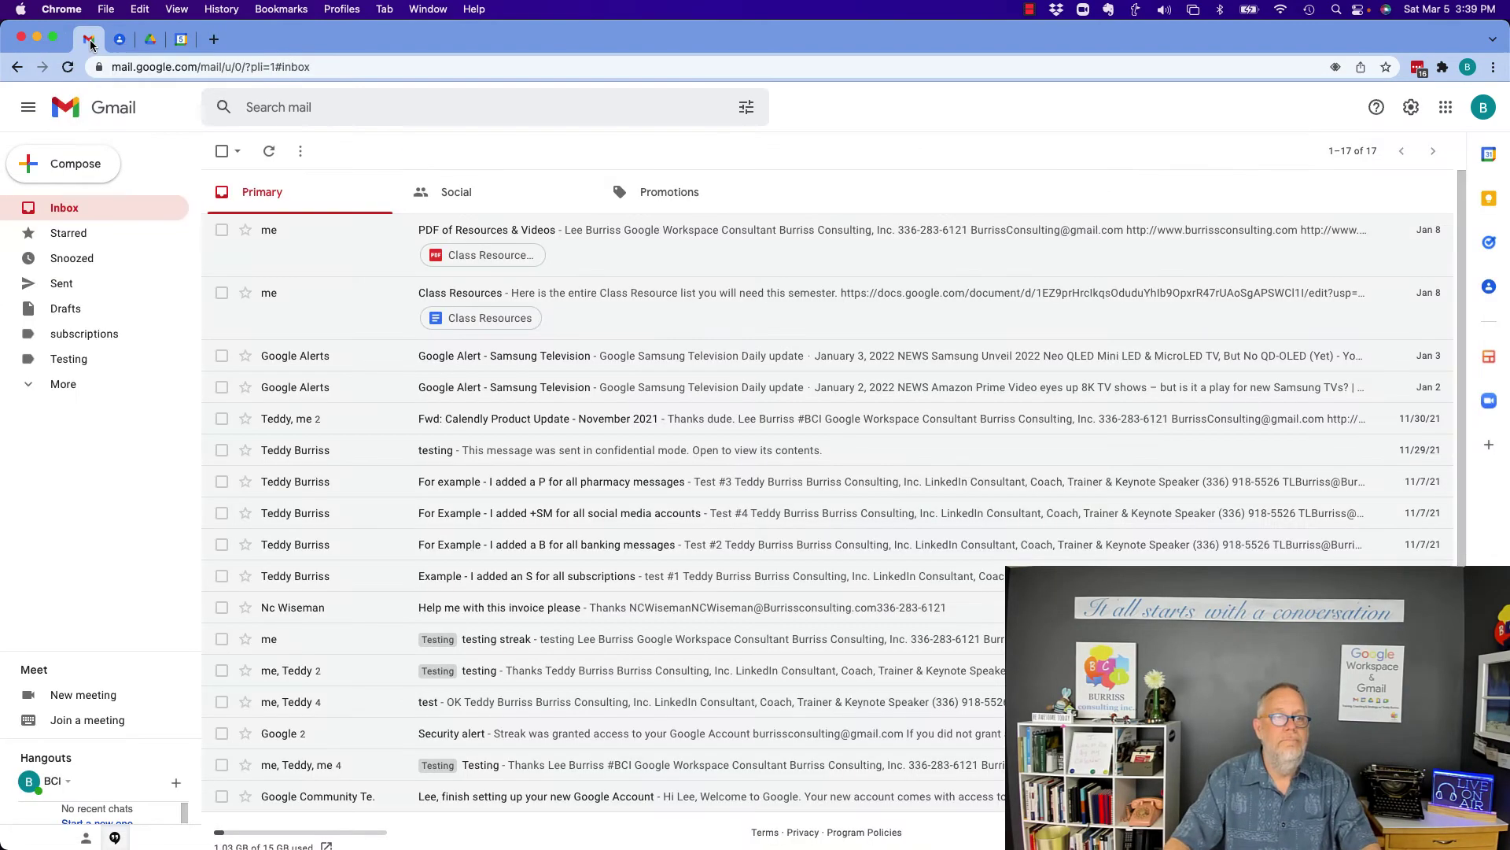
click(67, 68)
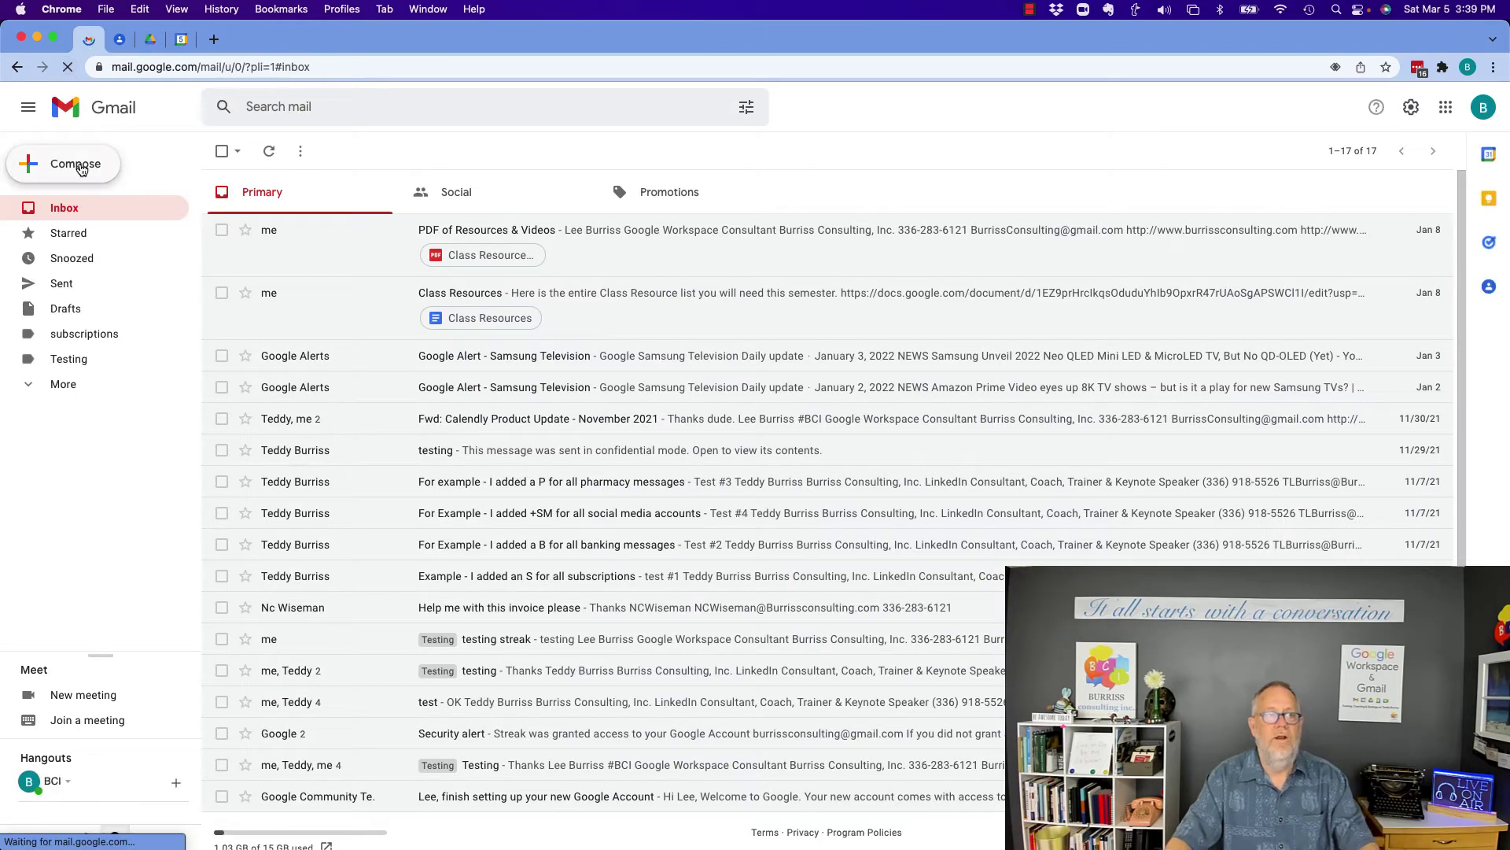
click(80, 167)
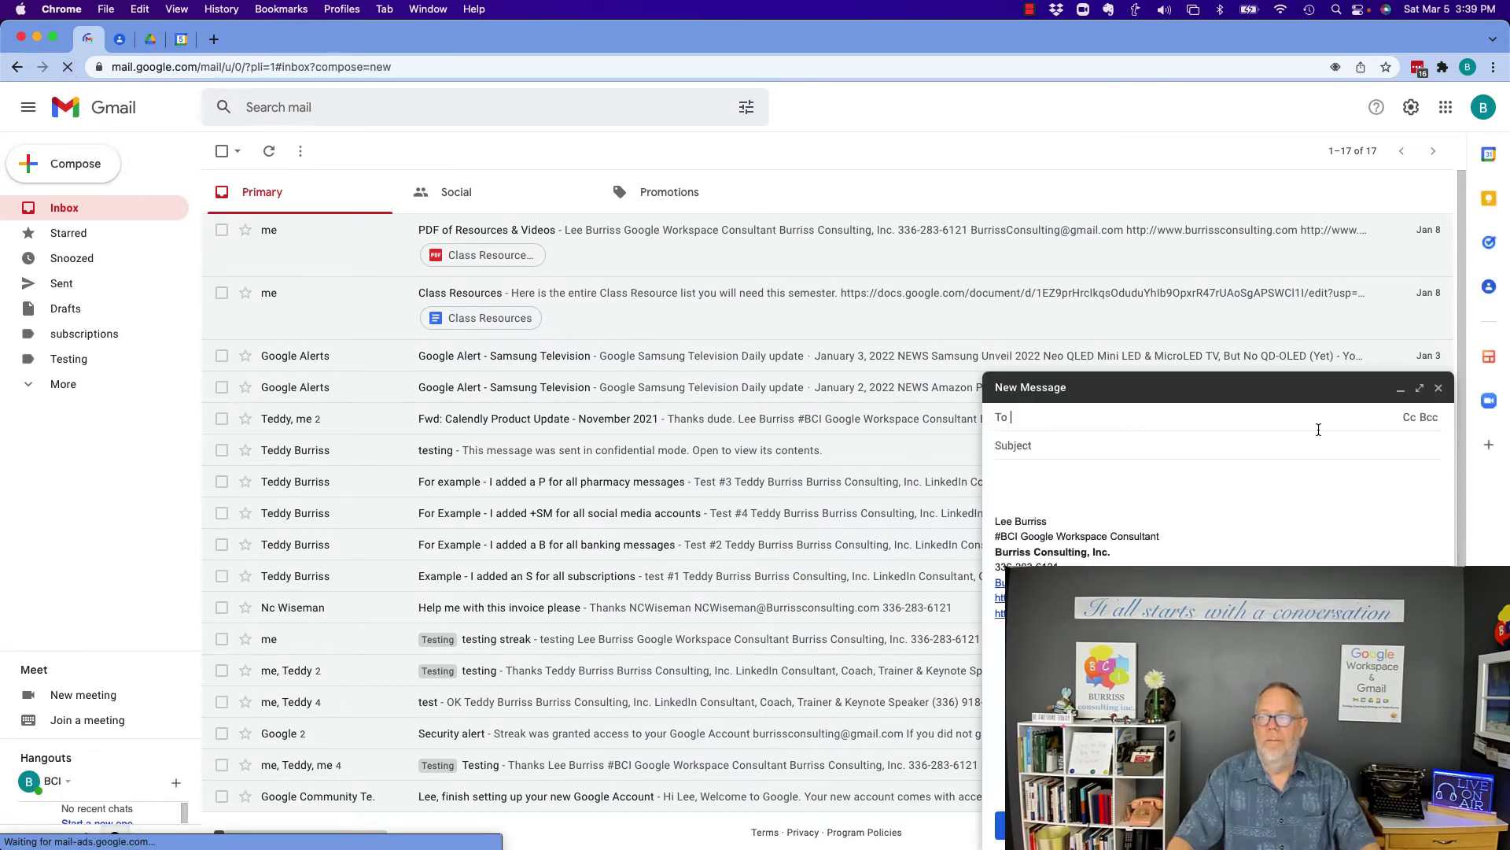
click(1421, 389)
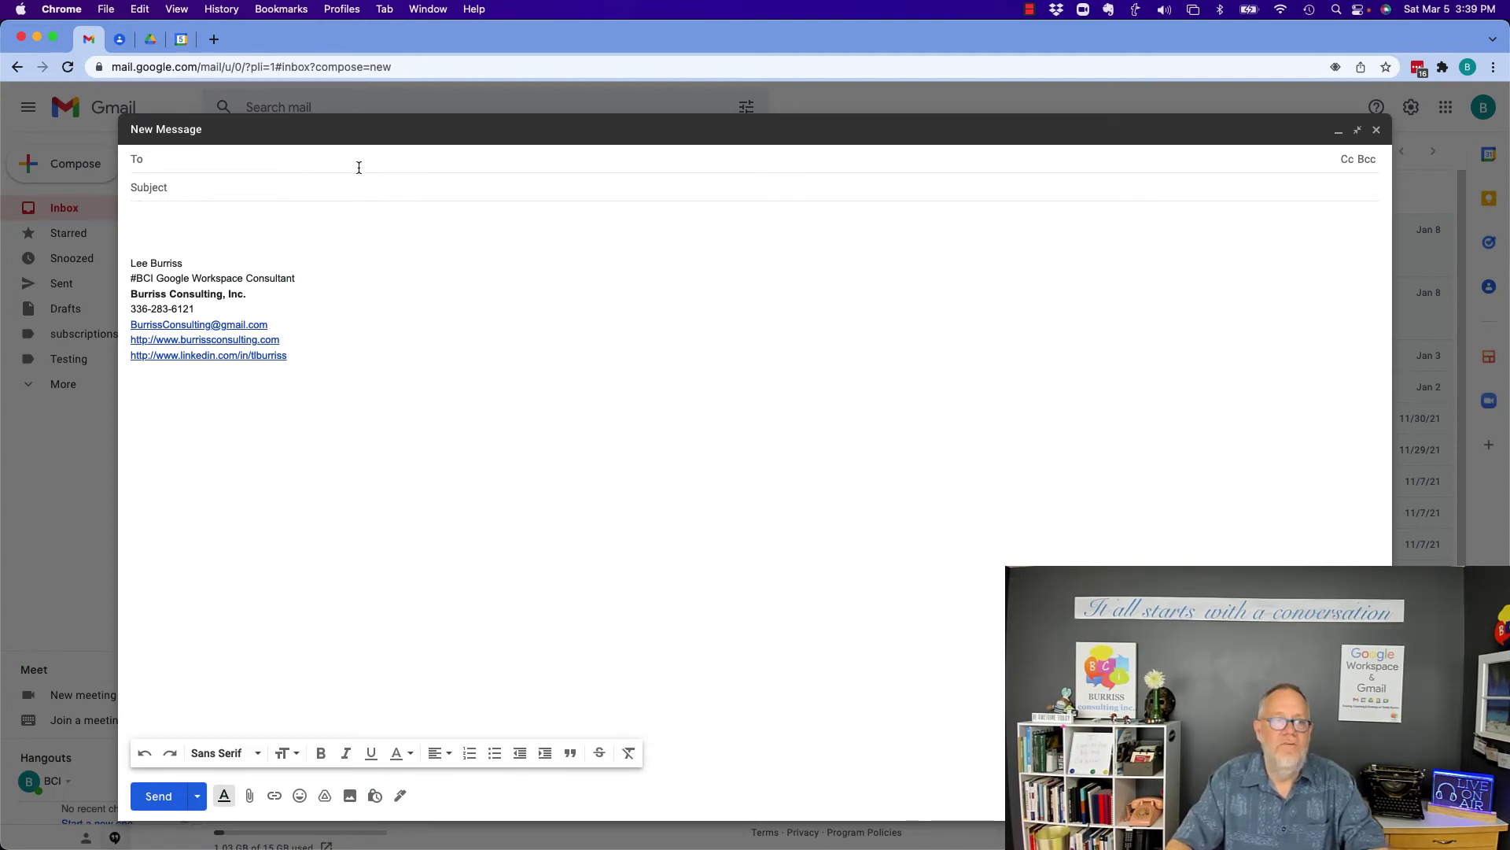
Insert all six Weekly Message Group members as recipients from the contact picker.
click(138, 161)
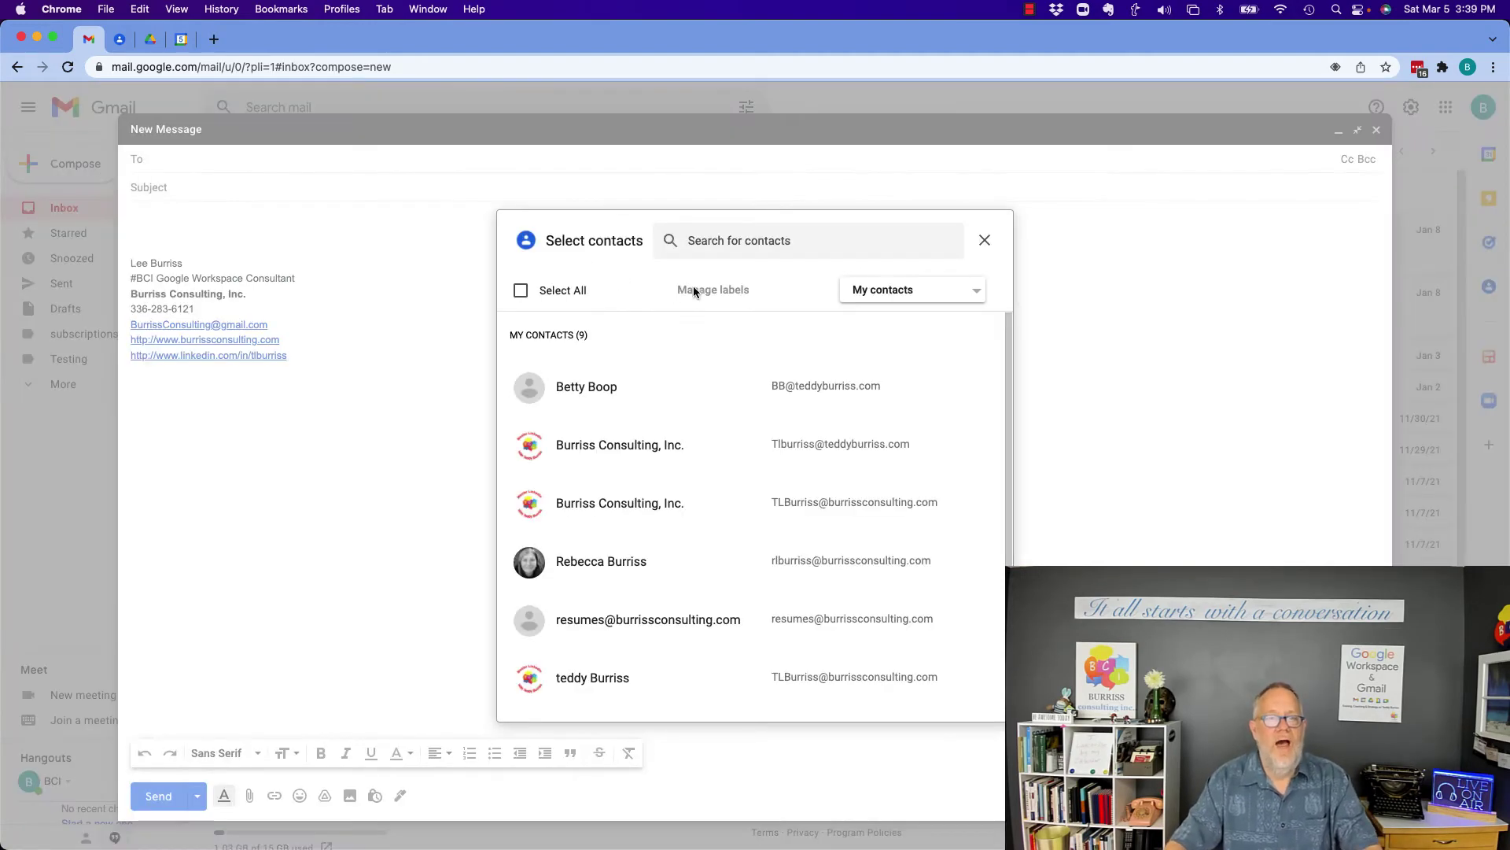
click(978, 297)
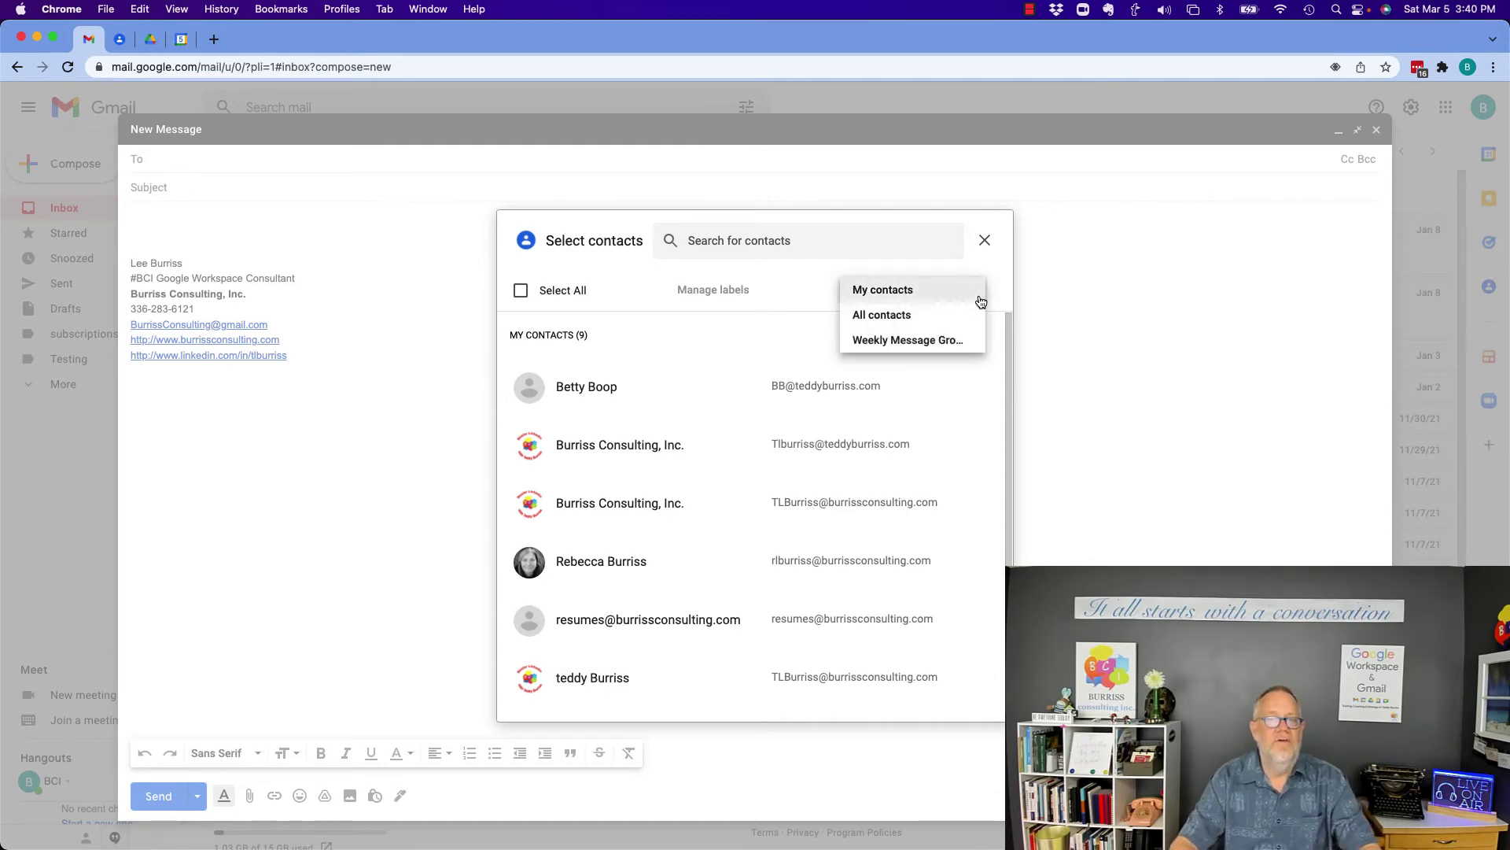
click(894, 341)
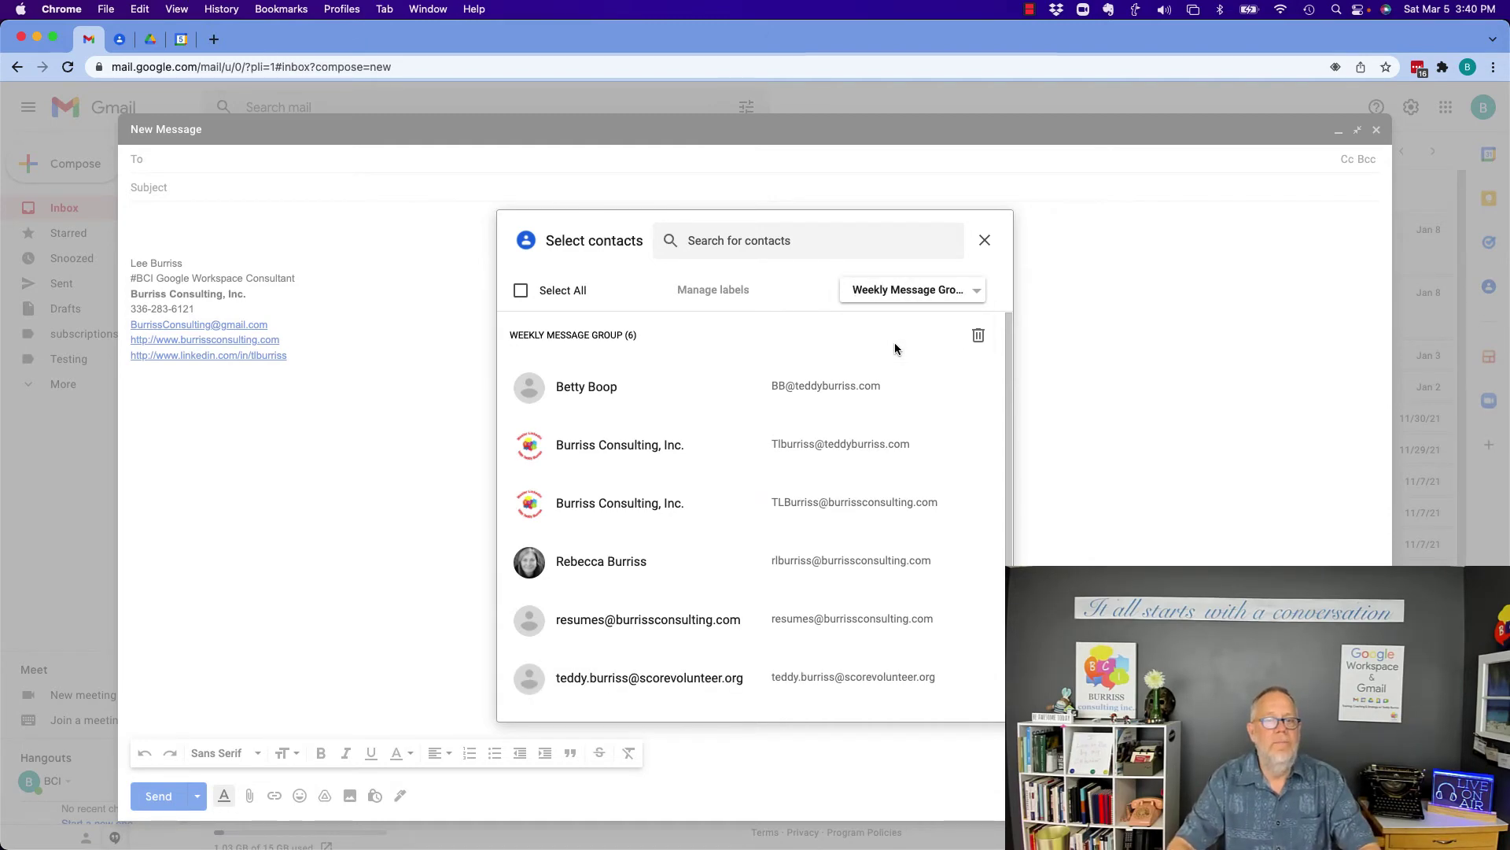
click(521, 291)
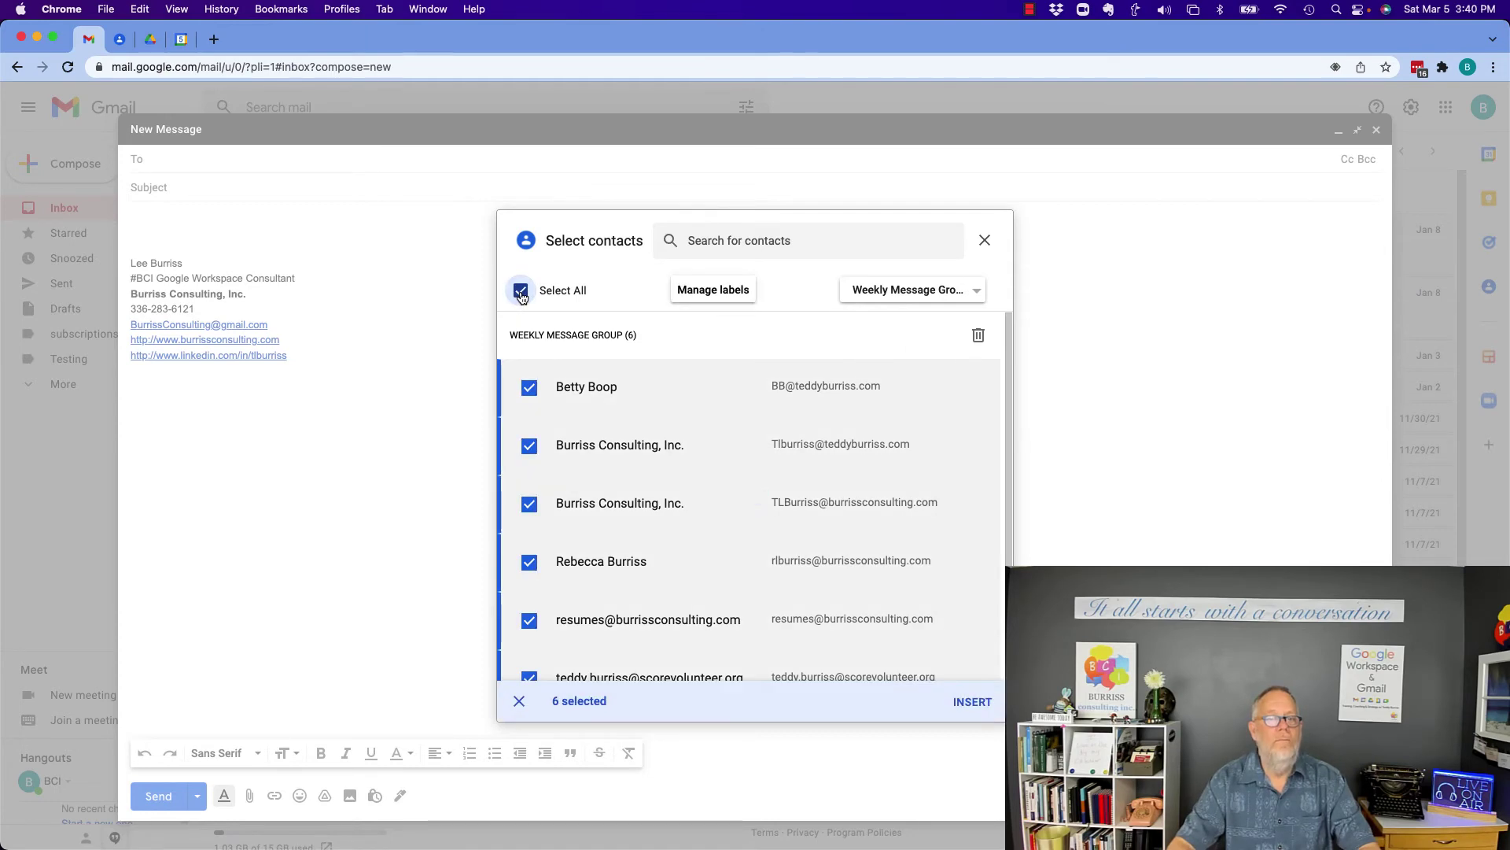
click(973, 702)
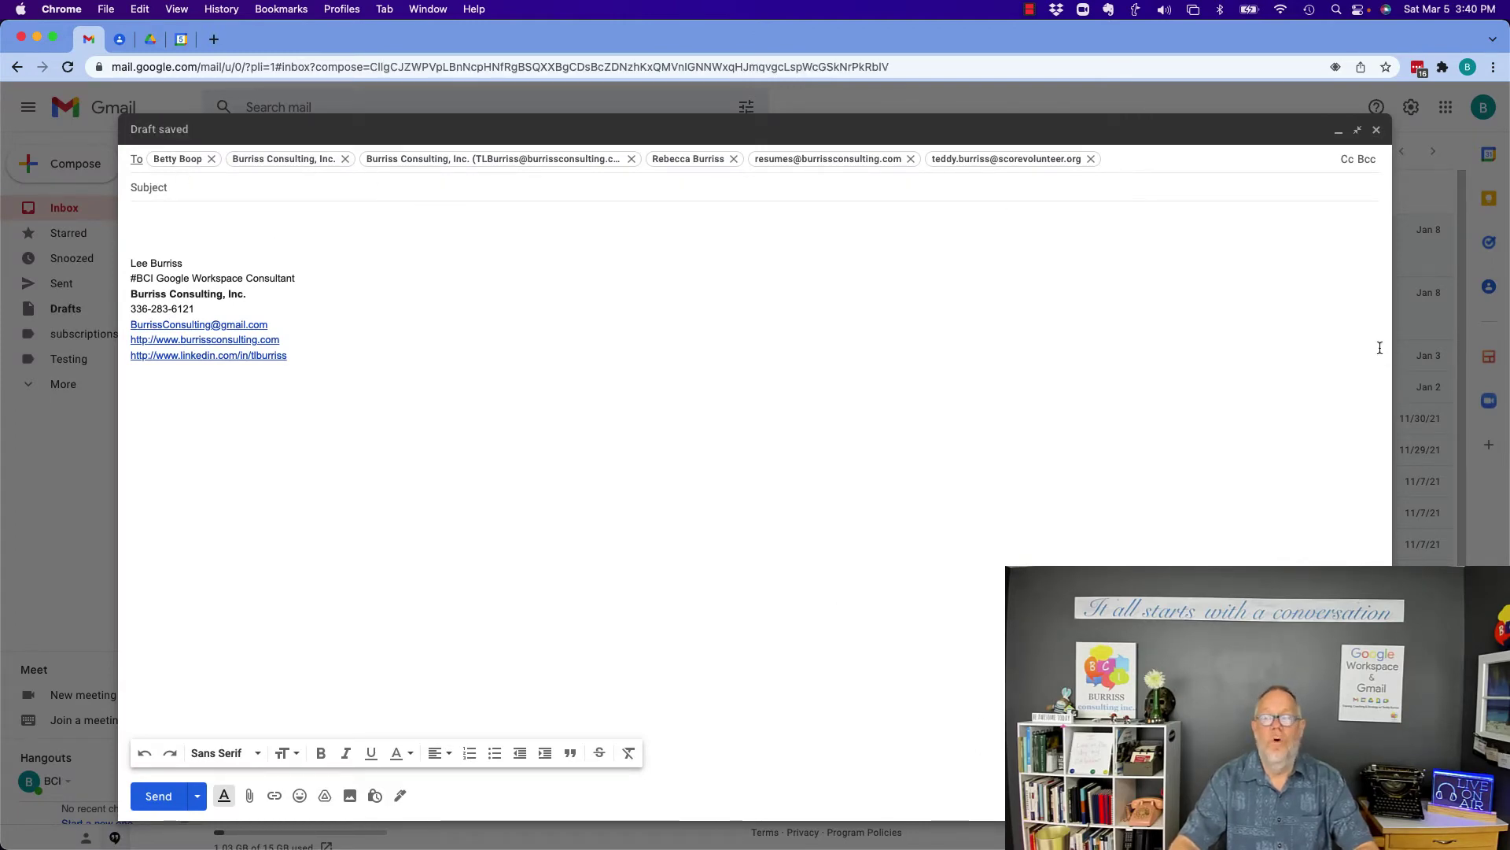
Discard the current draft and start another full-size new message.
click(1369, 795)
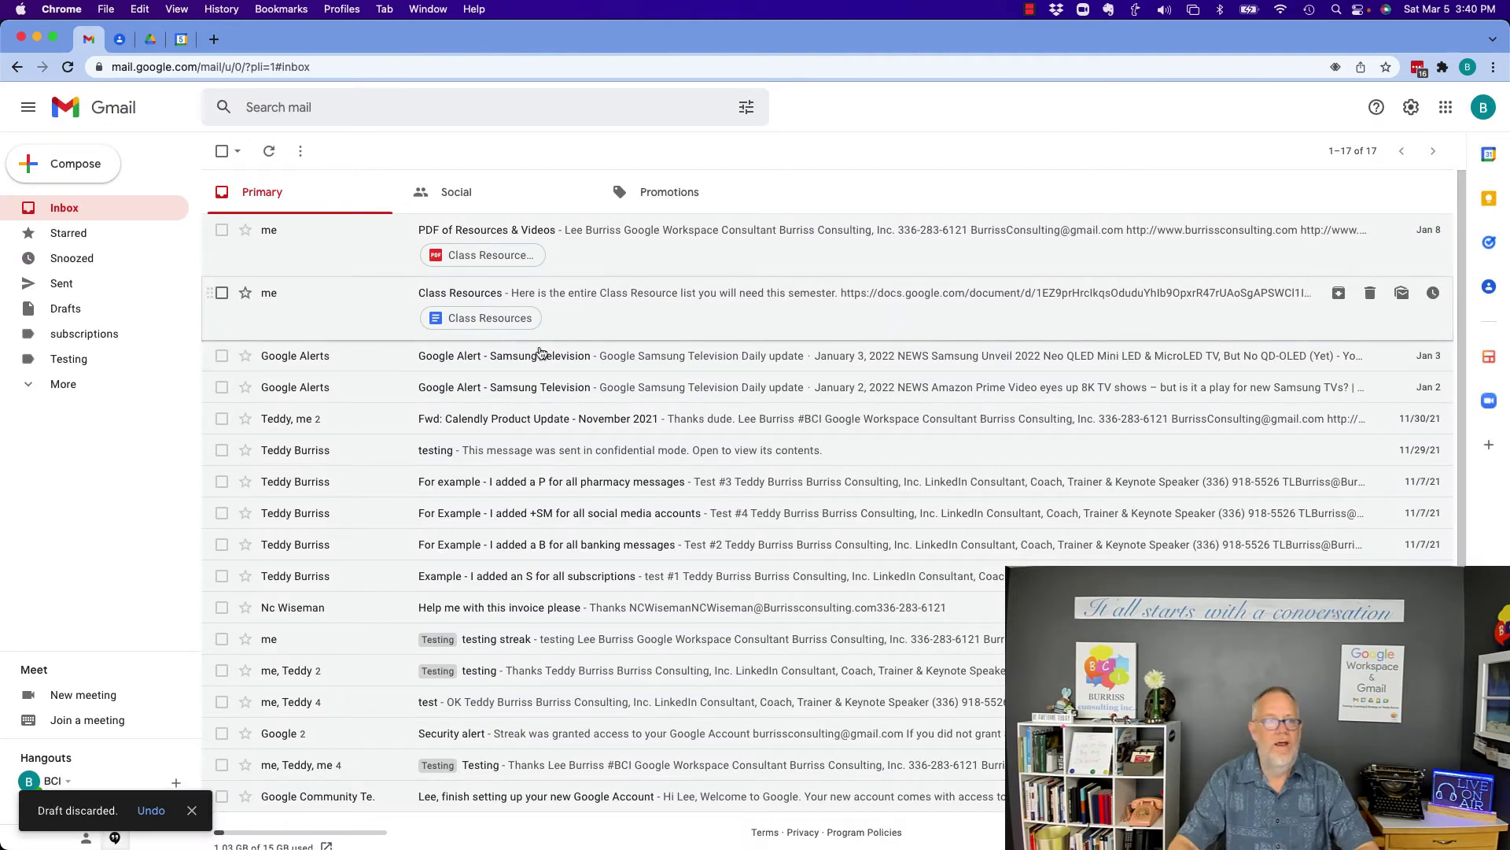
click(68, 167)
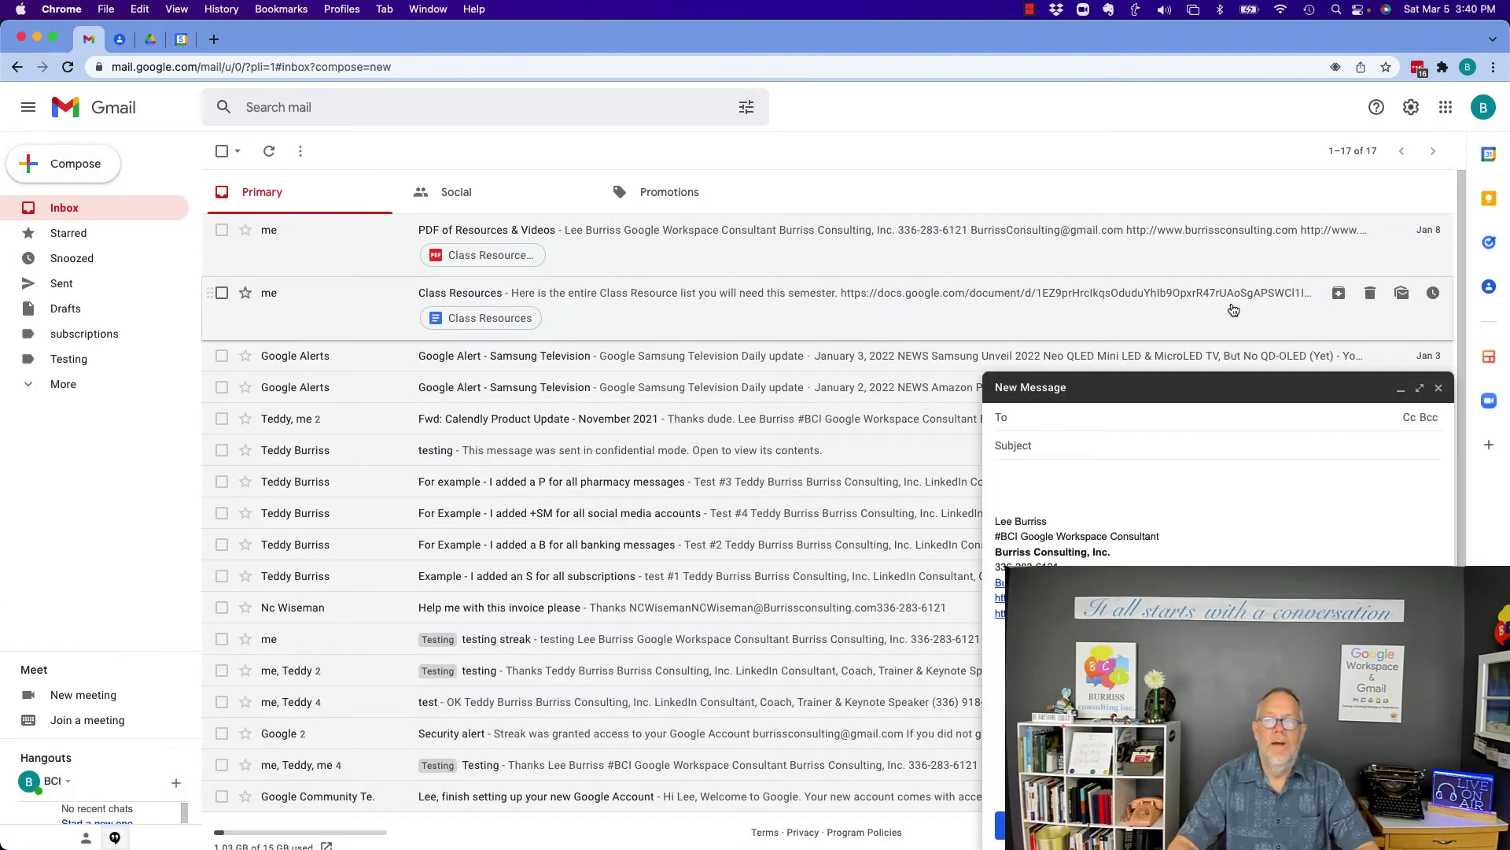
click(1418, 388)
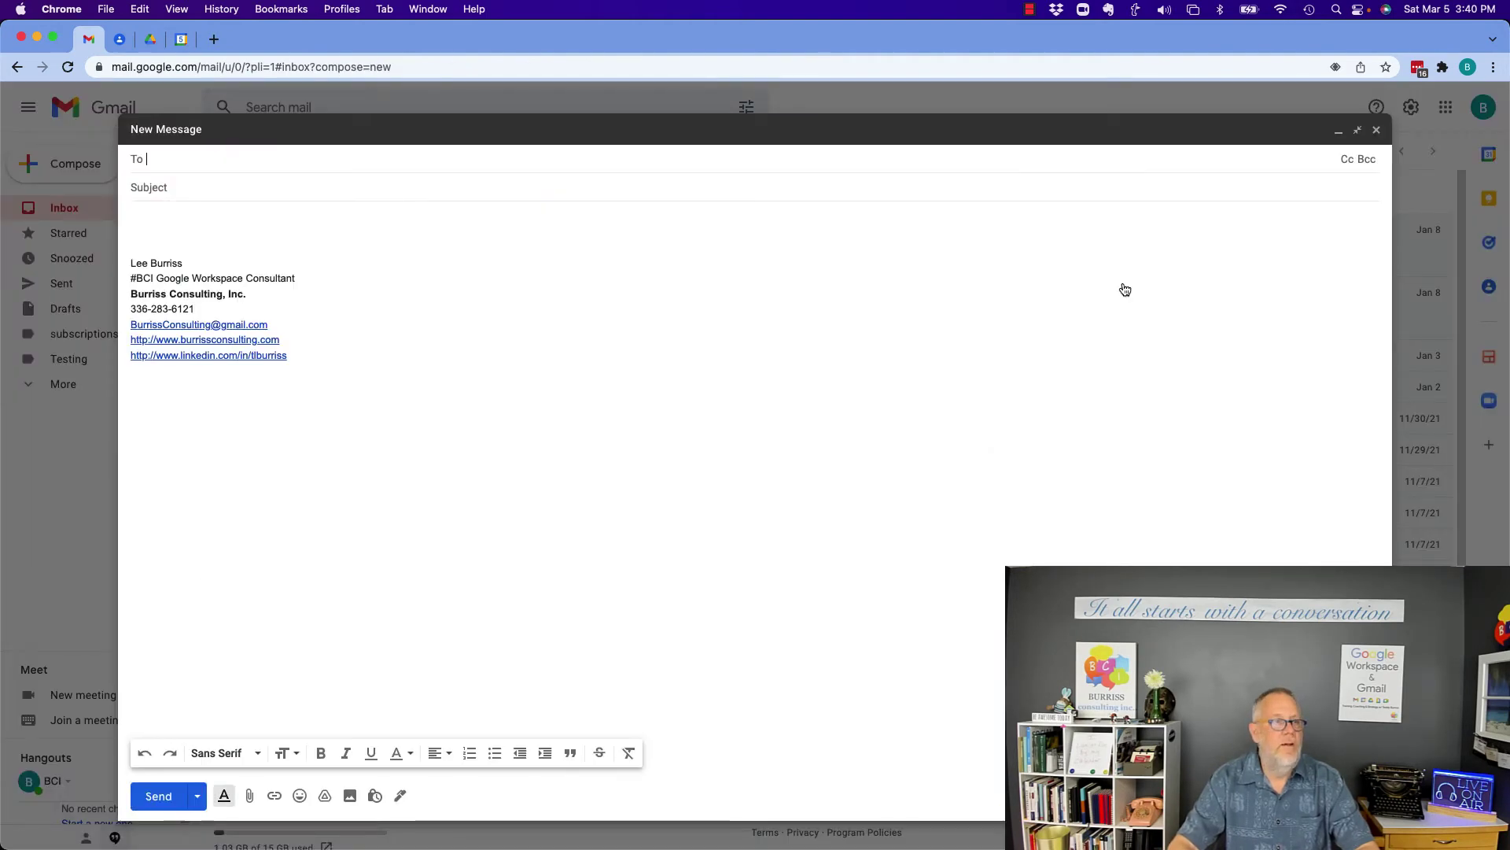
Add all six Weekly Message Group members to the To field via the contact picker.
click(135, 164)
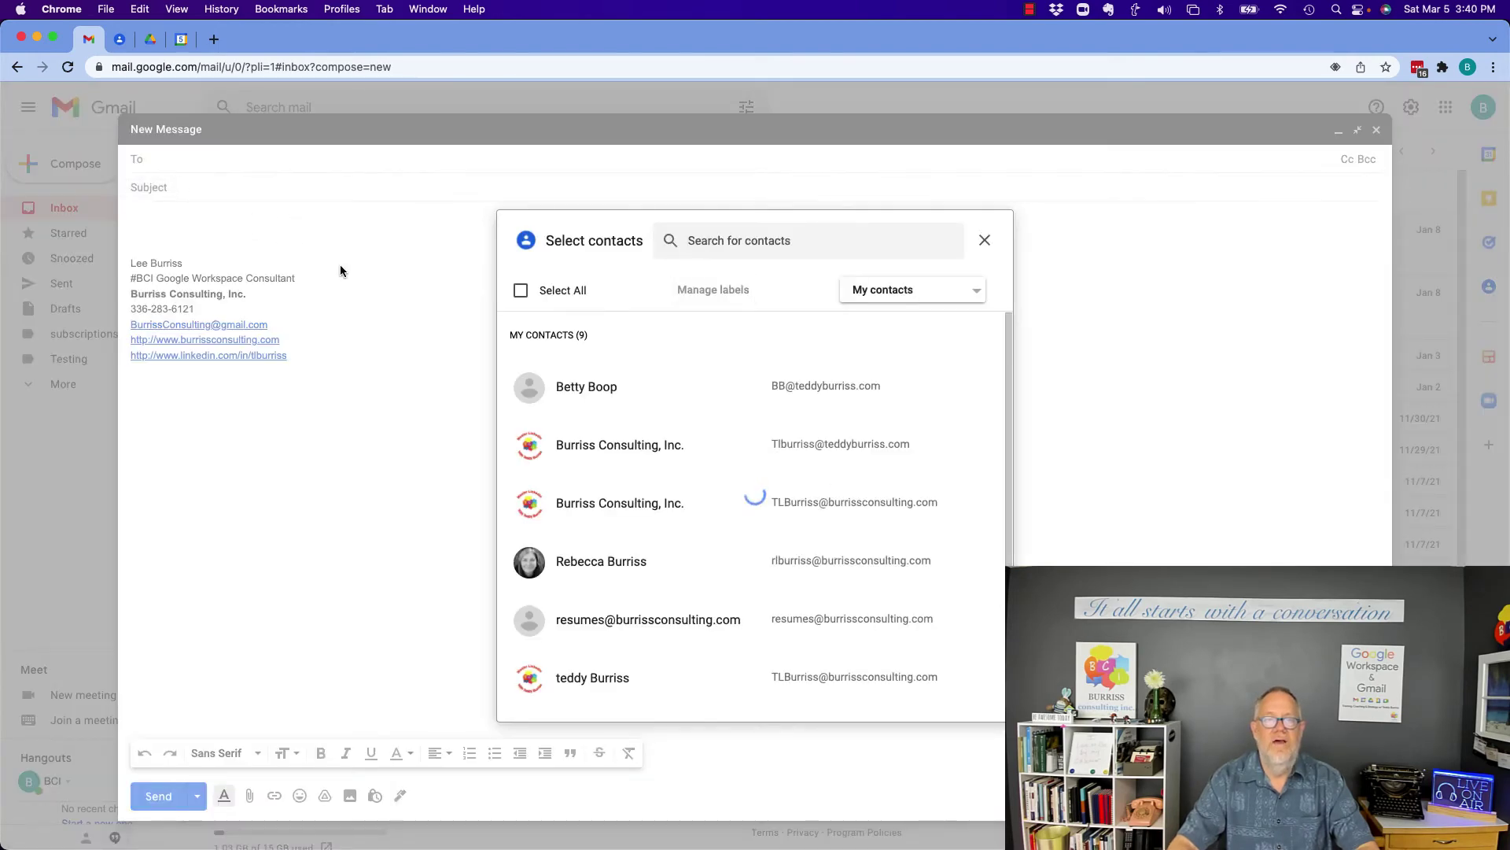
click(974, 296)
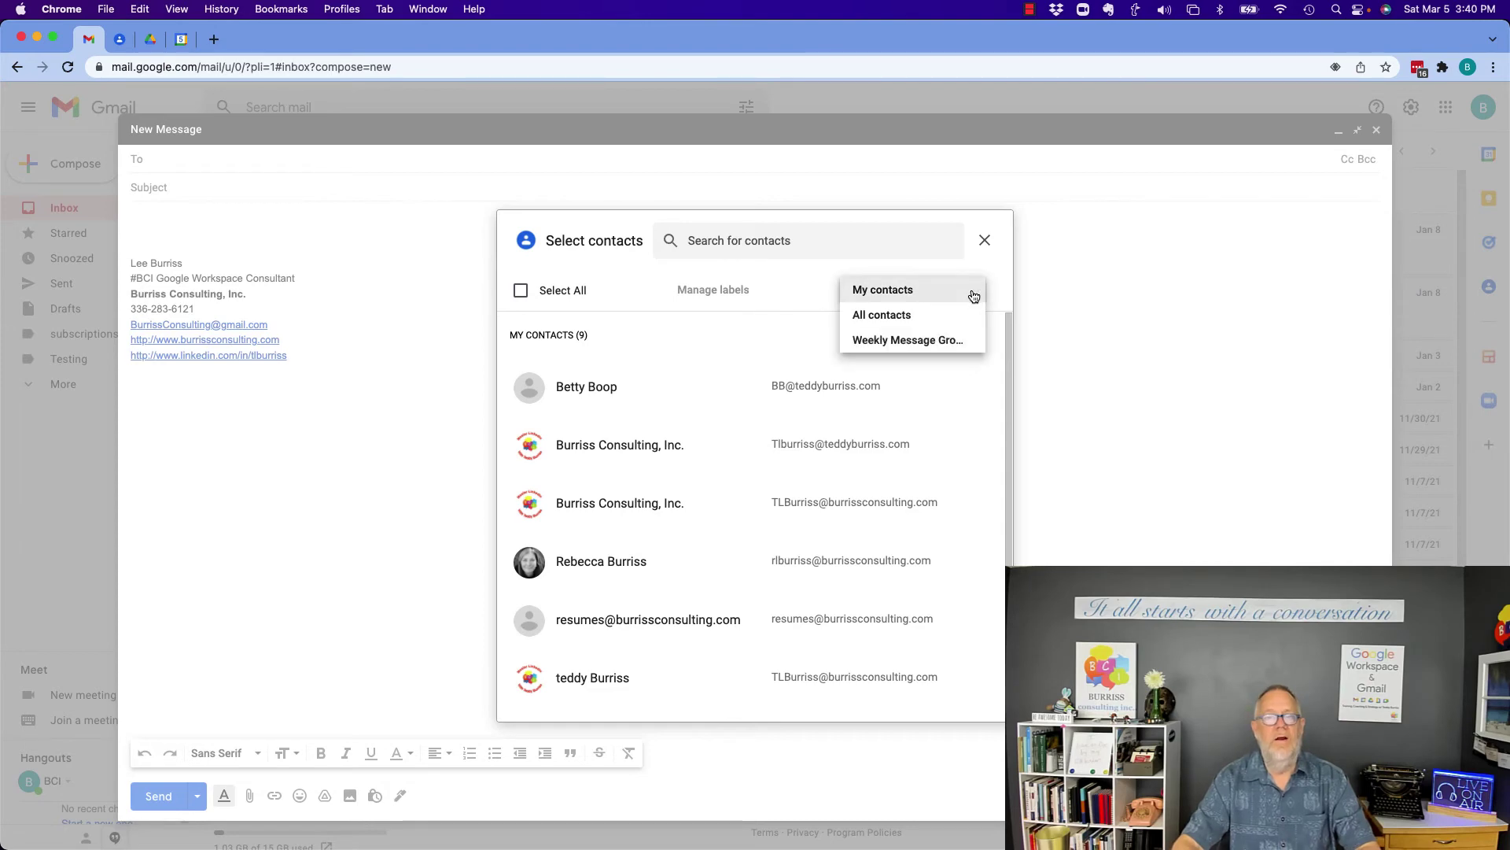
click(908, 342)
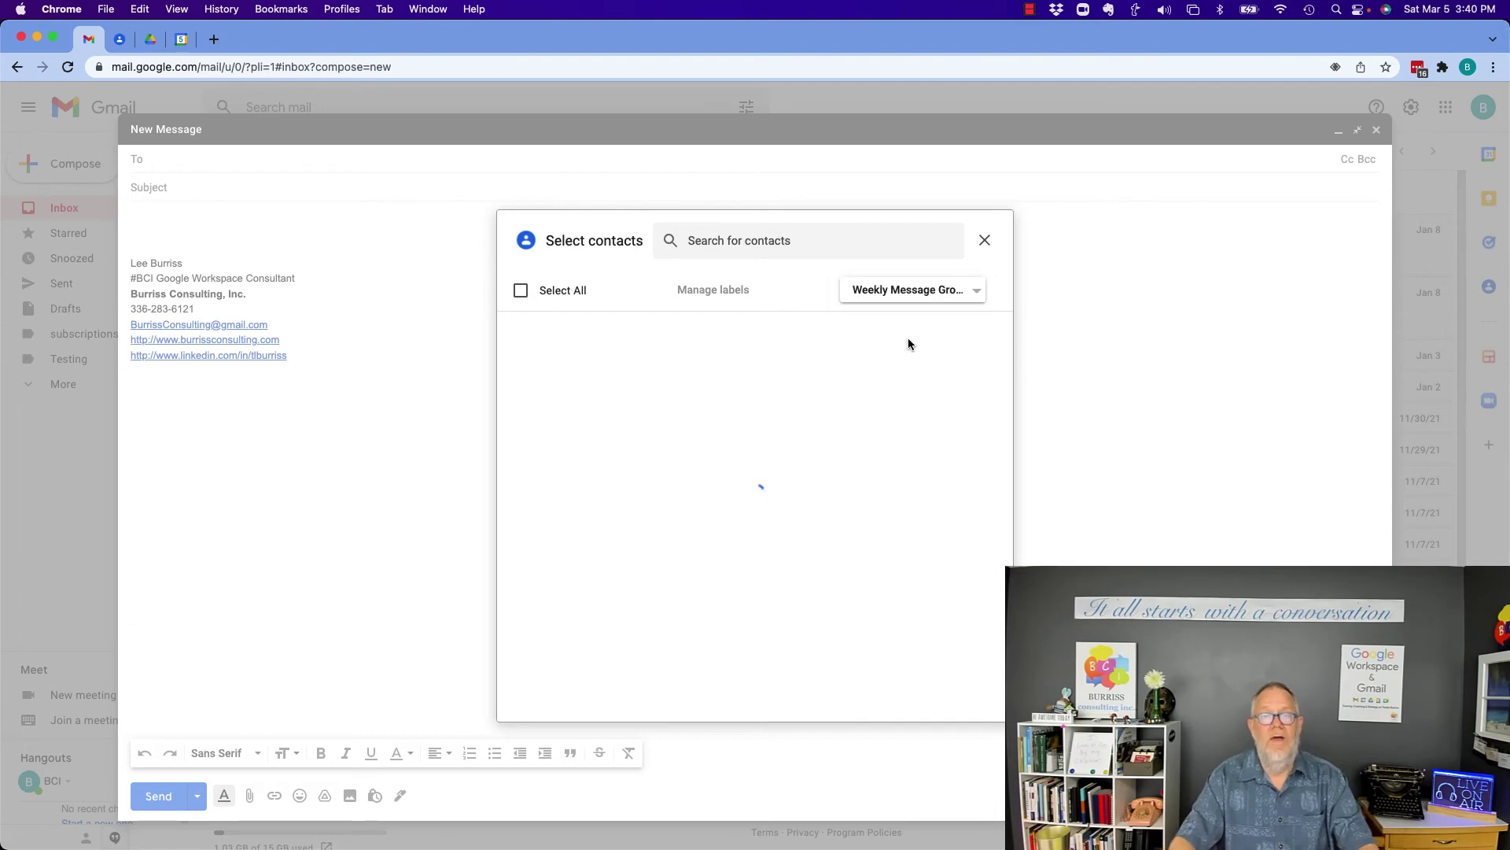
click(520, 291)
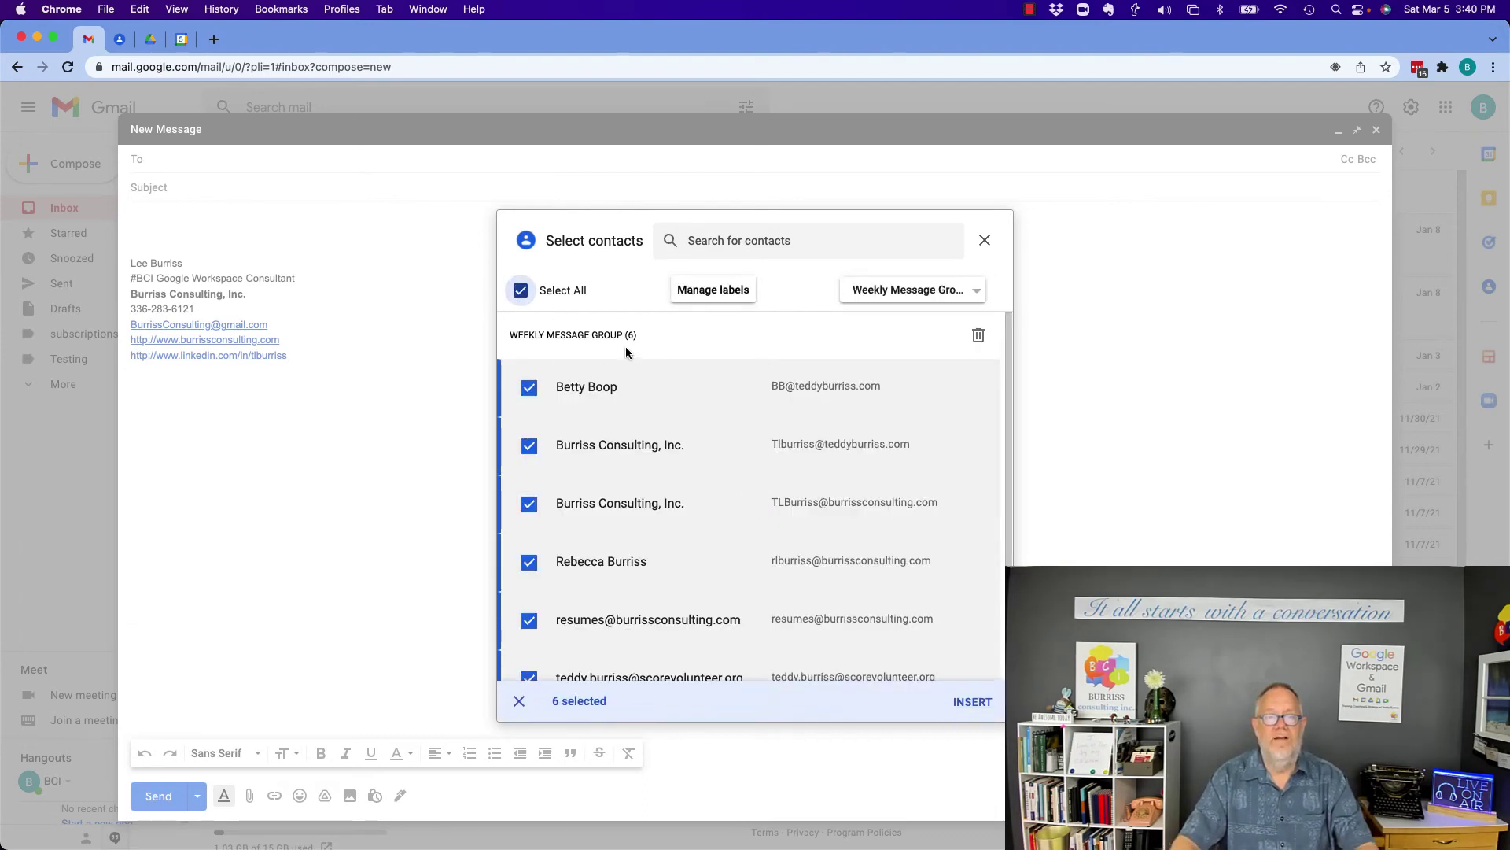
click(973, 703)
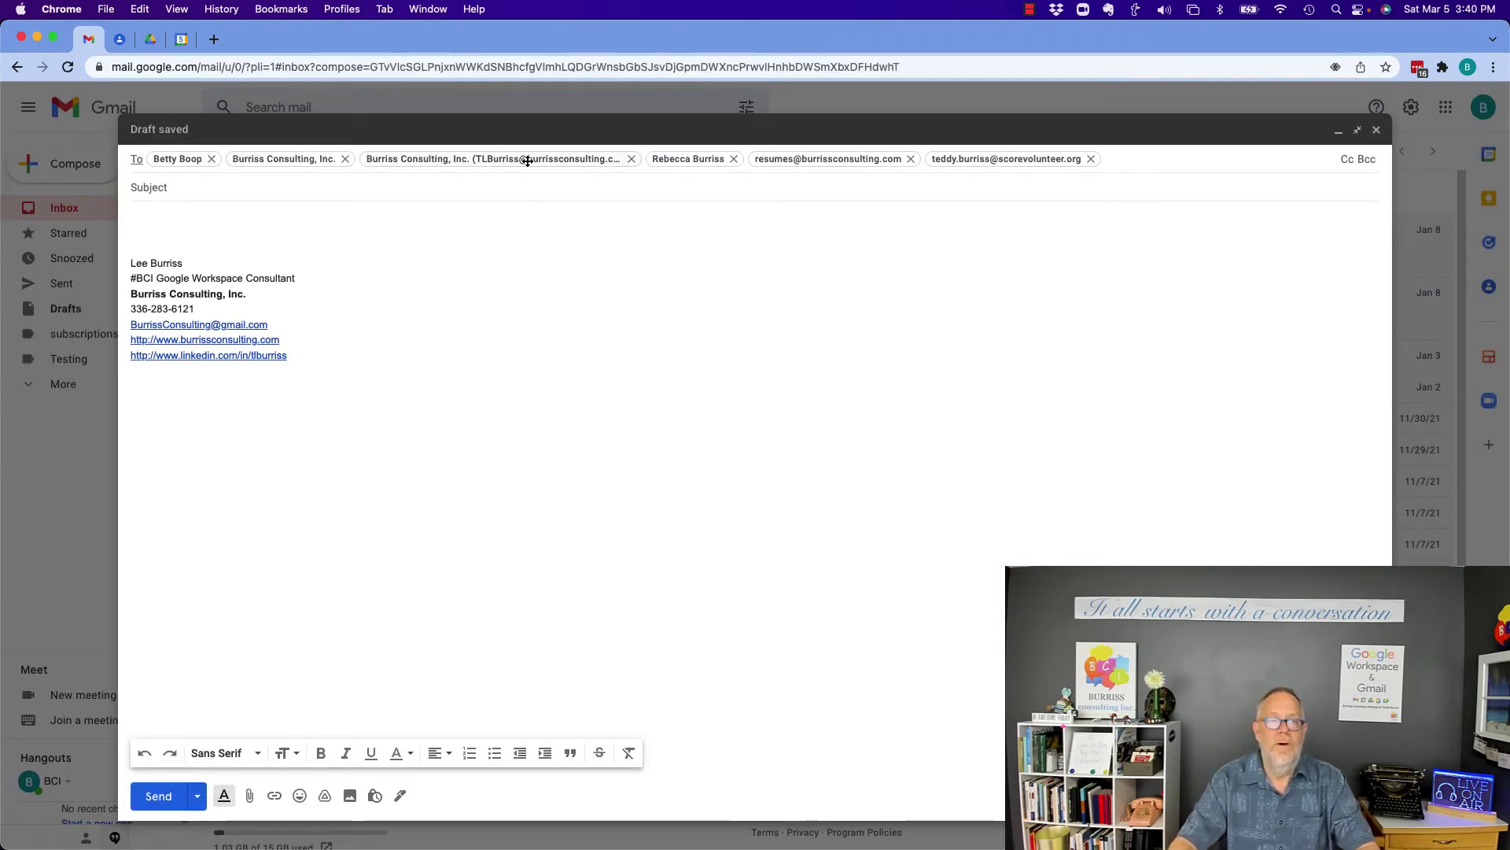
Move to the subject line, then open the third Weekly Message Group contact for editing.
click(202, 190)
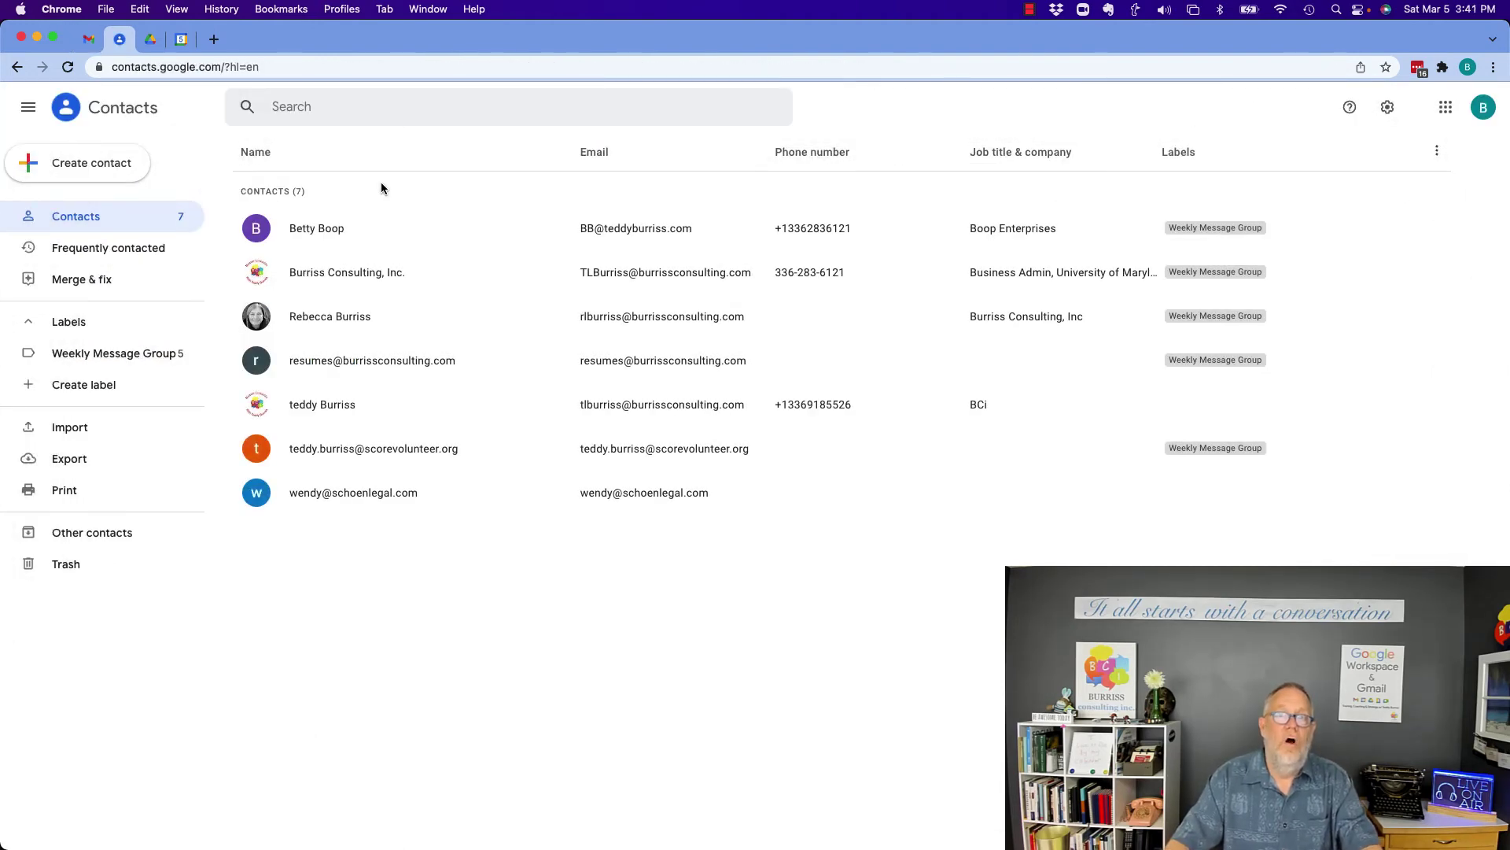
click(1216, 272)
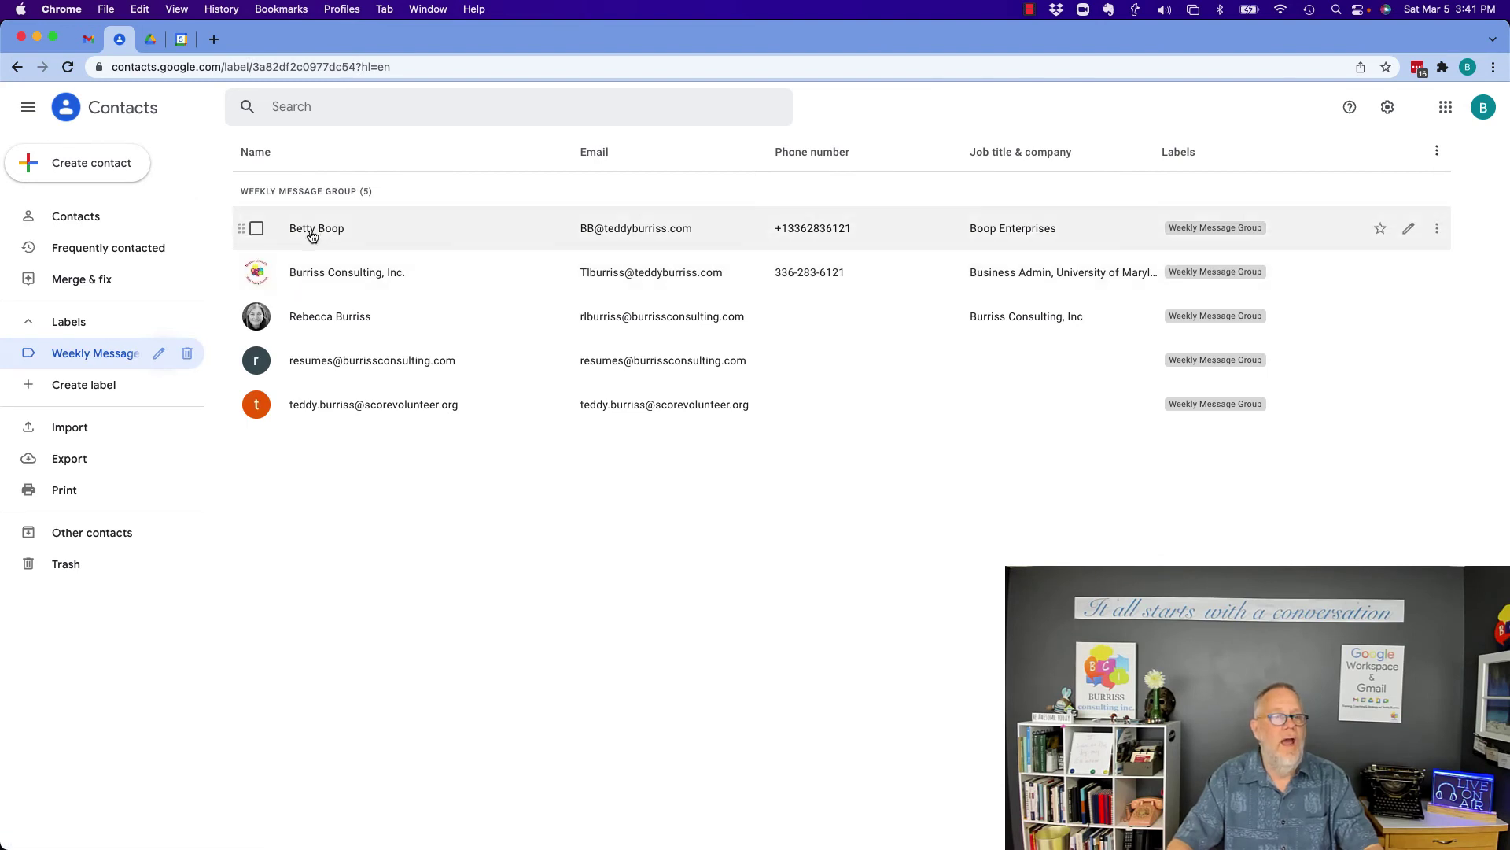
click(256, 319)
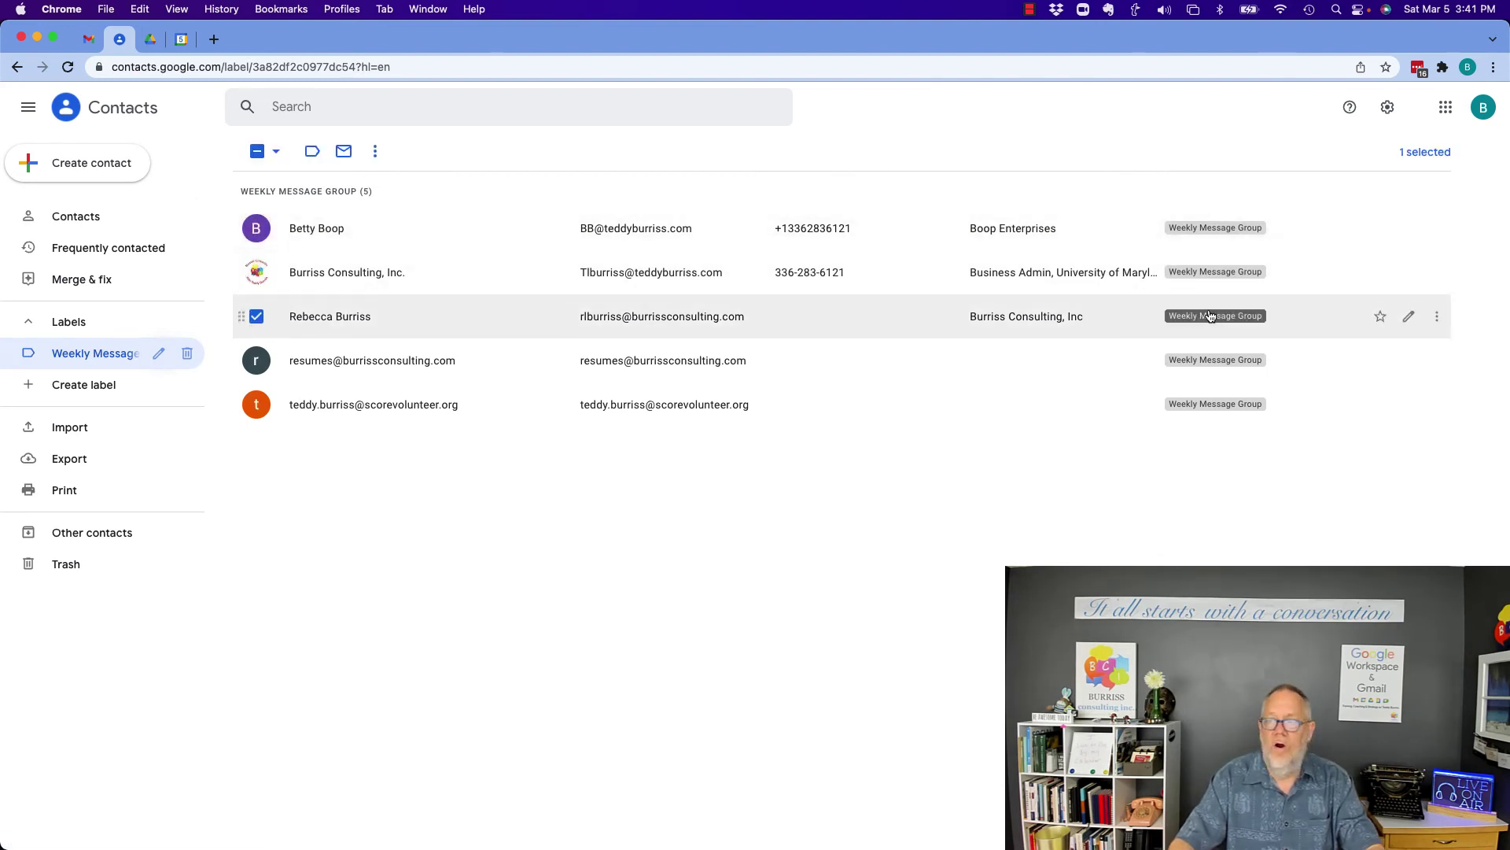
click(1407, 317)
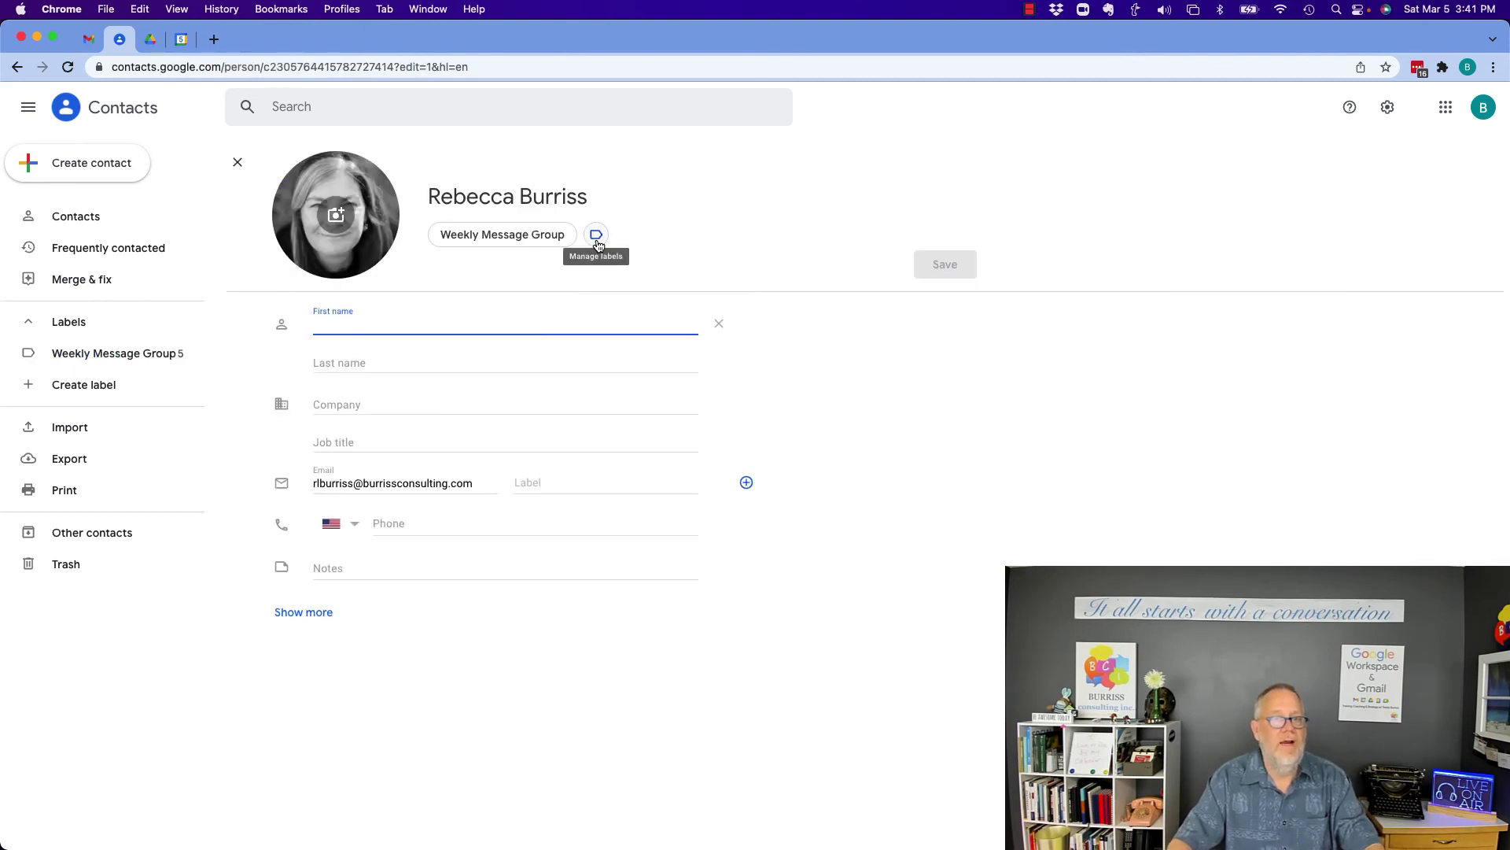
Remove the Weekly Message Group label from that contact and save it.
click(597, 236)
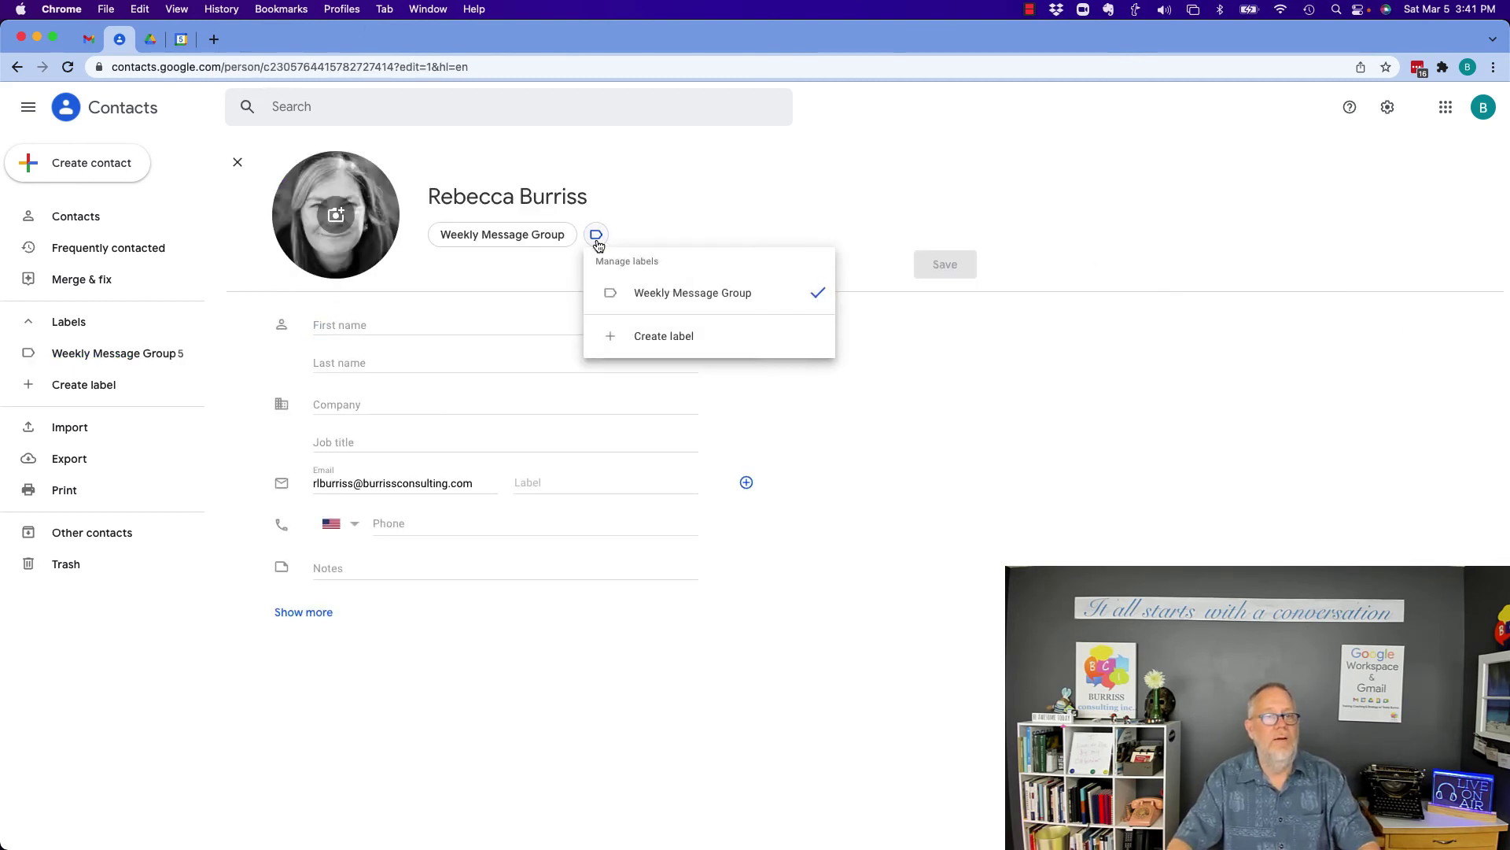
click(671, 302)
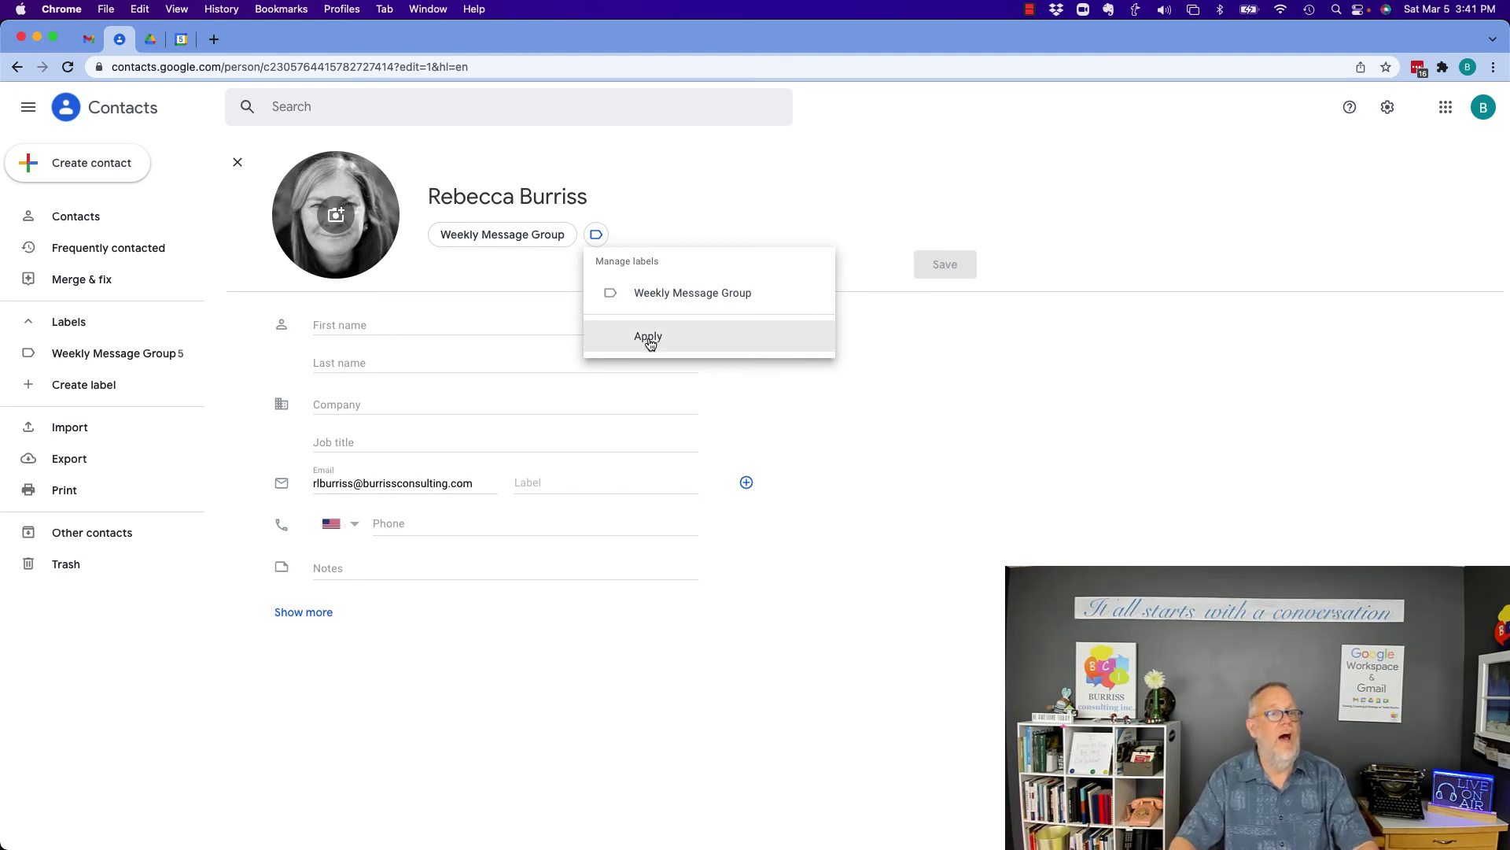
click(649, 339)
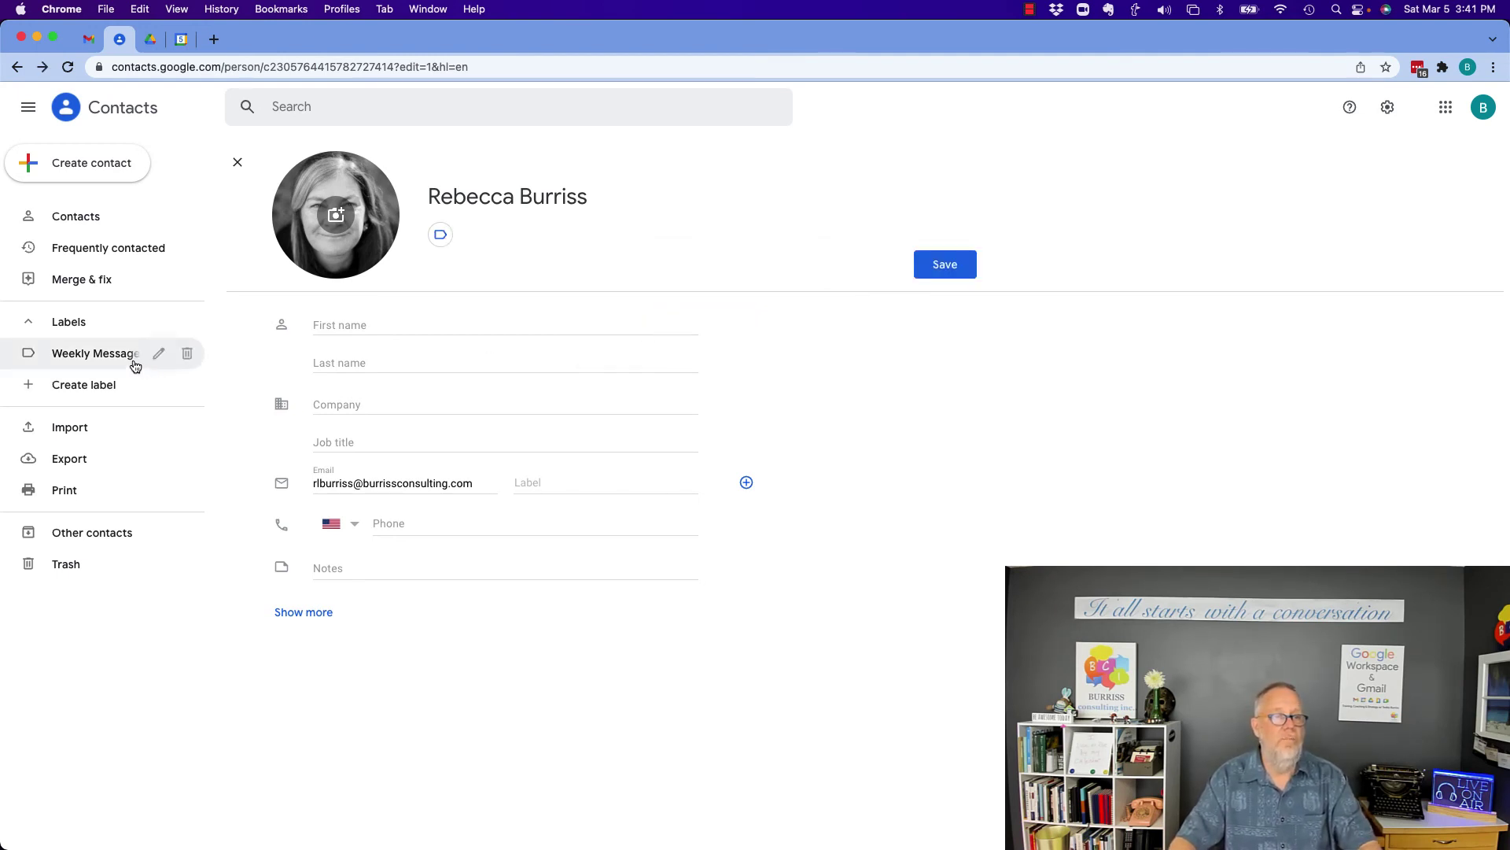
click(237, 162)
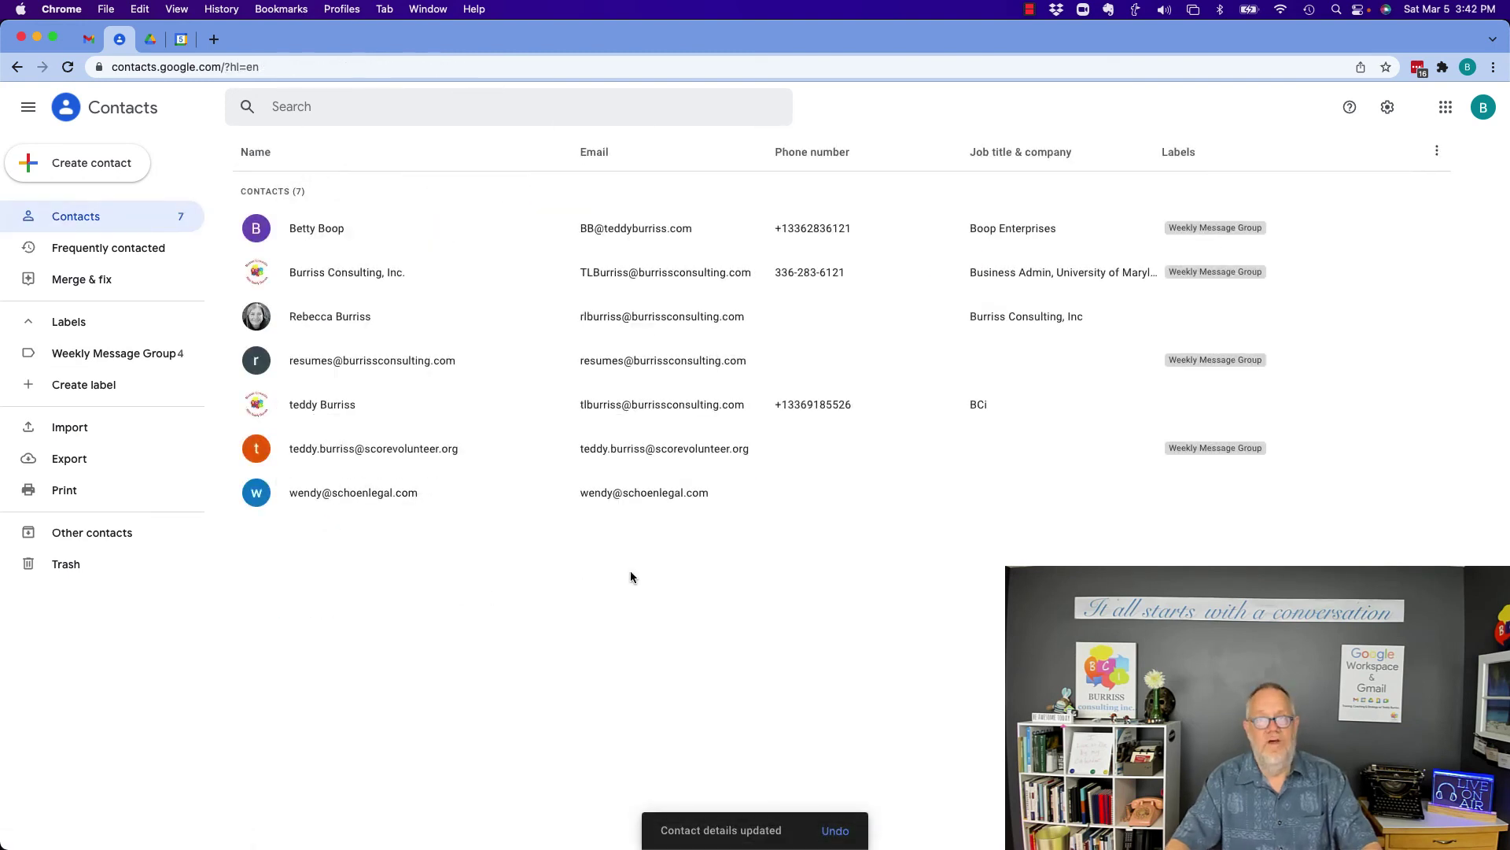